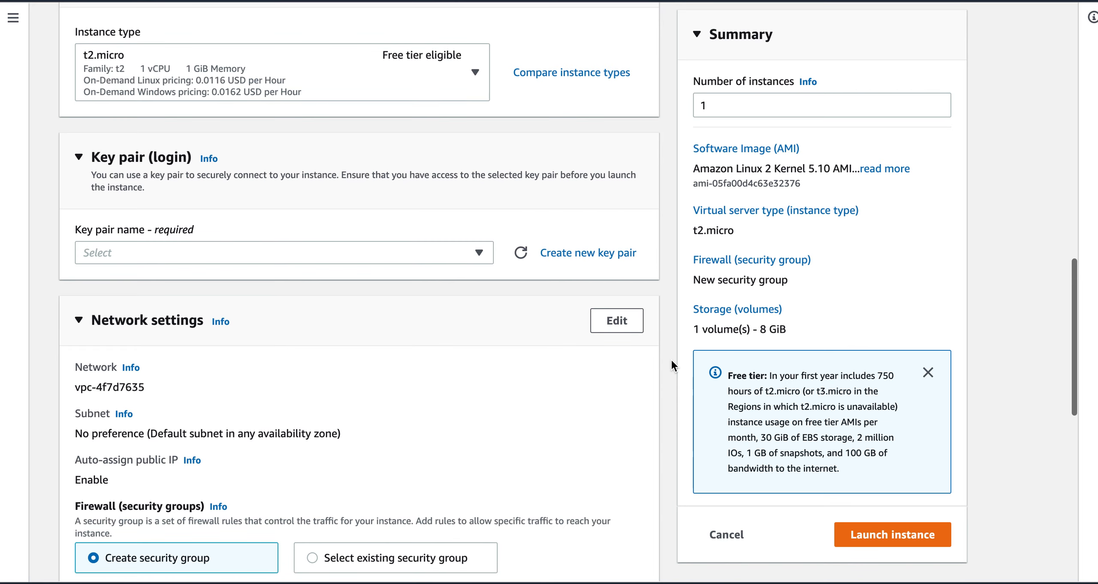
# Step: Name the new EC2 instance Websrv3
pyautogui.scroll(-3, 671, 365)
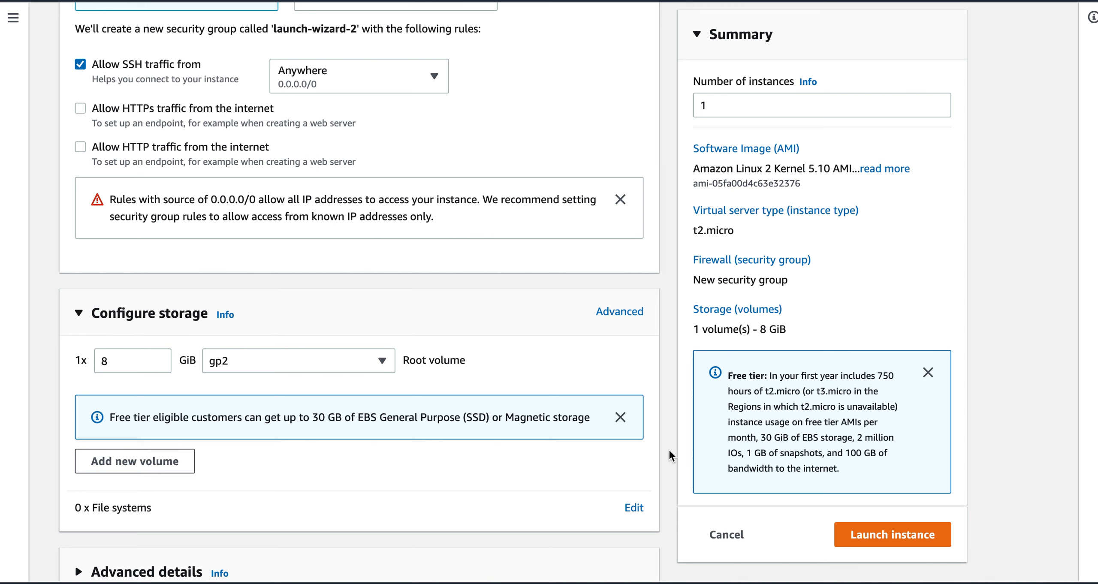
pyautogui.scroll(-1, 669, 449)
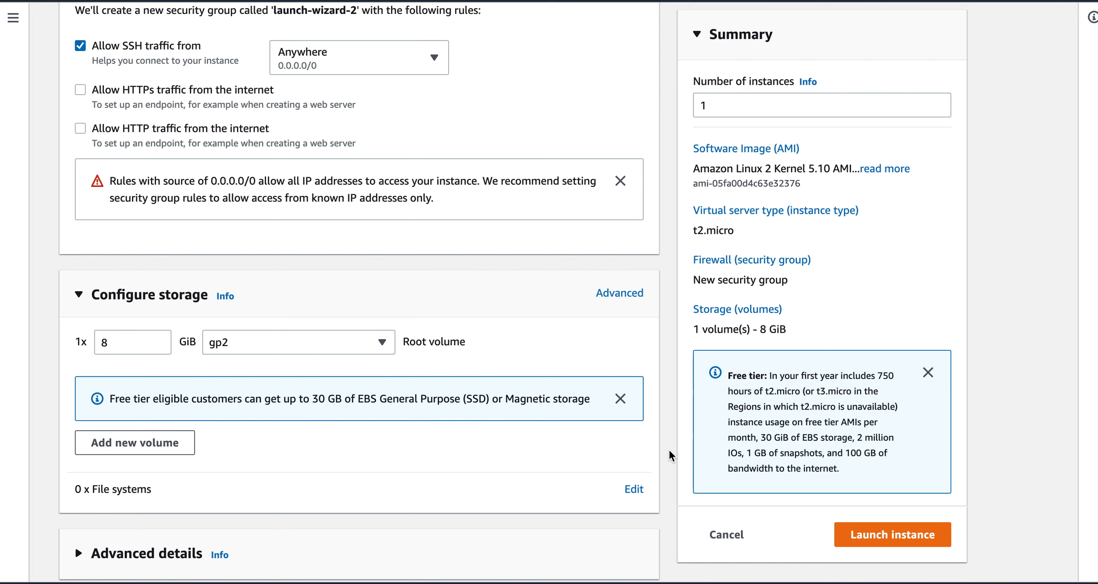
pyautogui.scroll(-1, 670, 449)
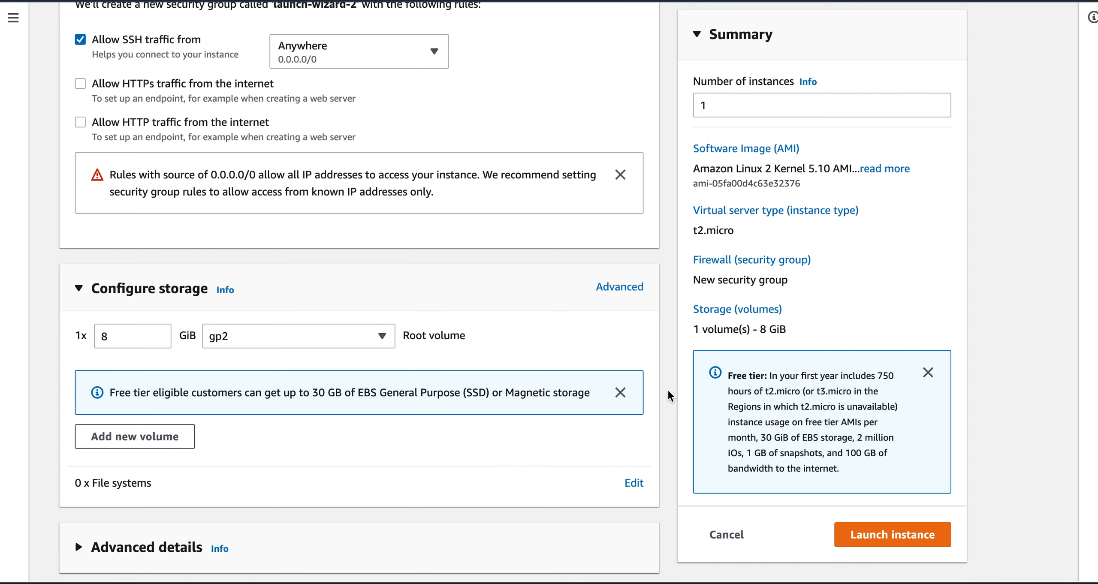
pyautogui.scroll(15, 667, 389)
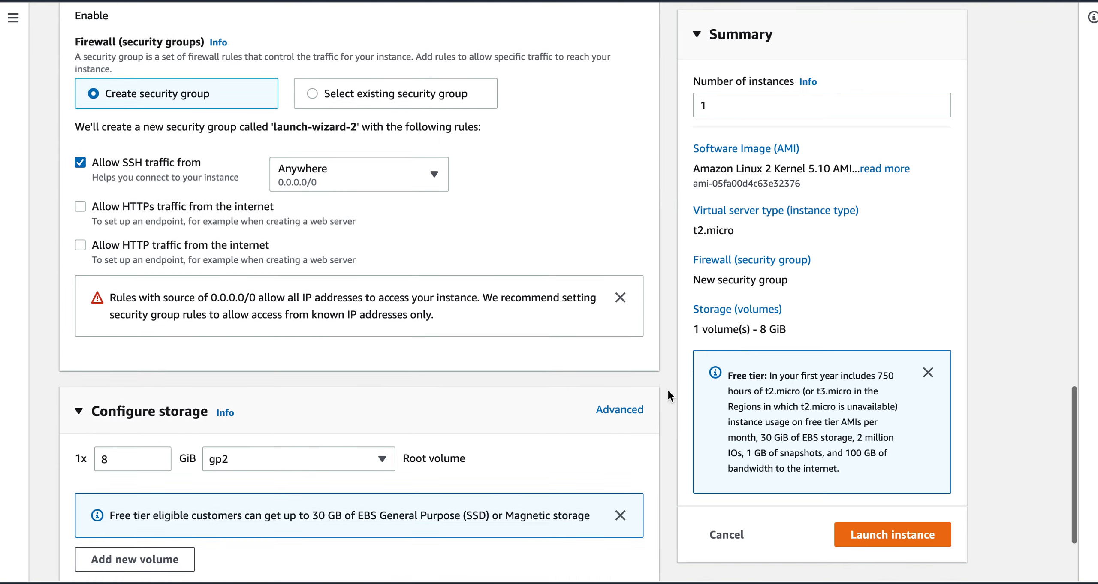
pyautogui.scroll(8, 668, 389)
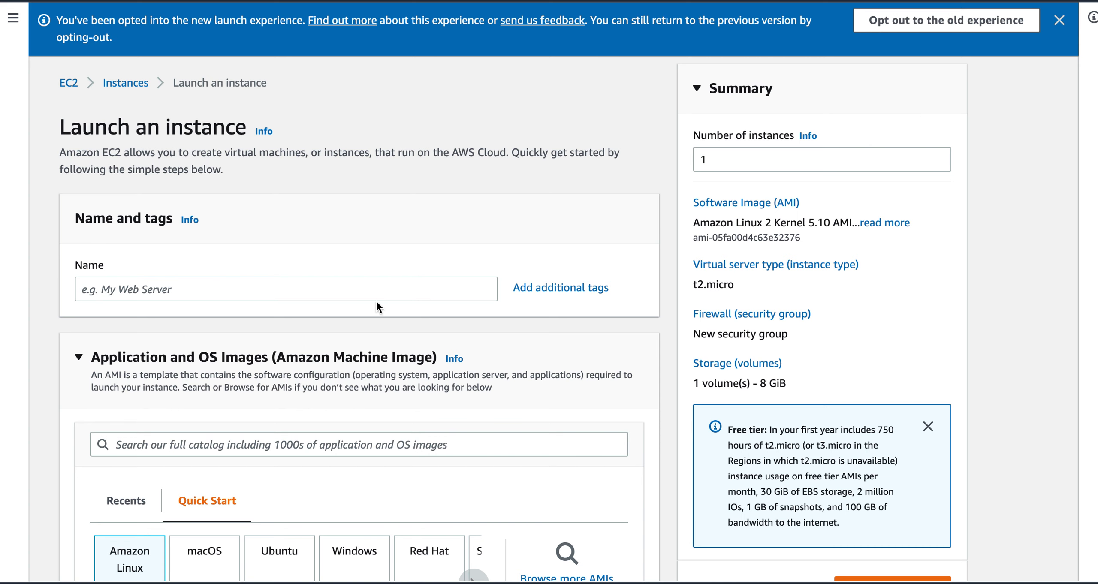
pyautogui.click(373, 295)
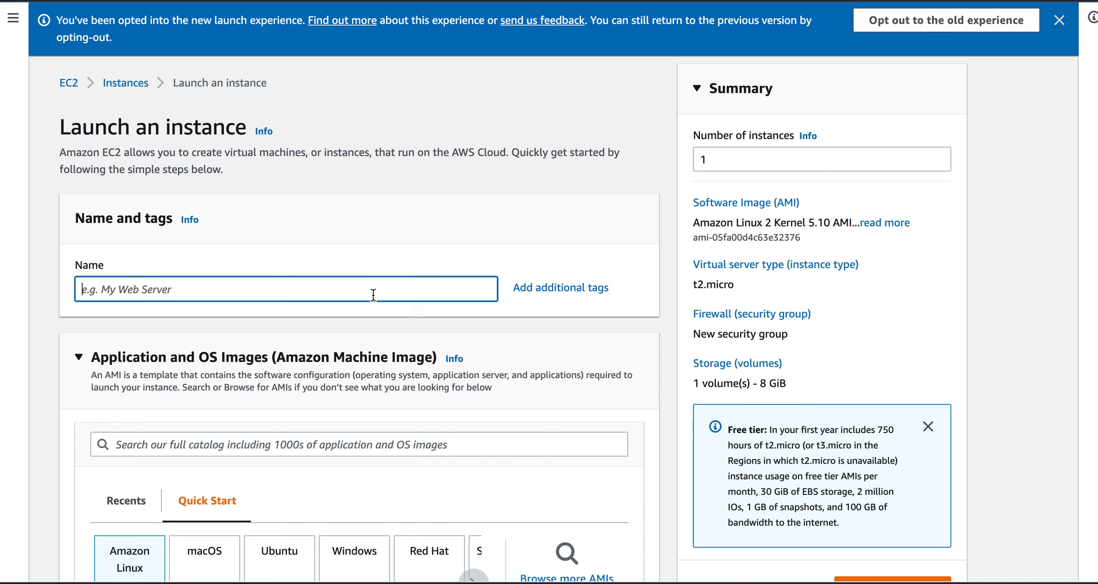
pyautogui.write('Web')
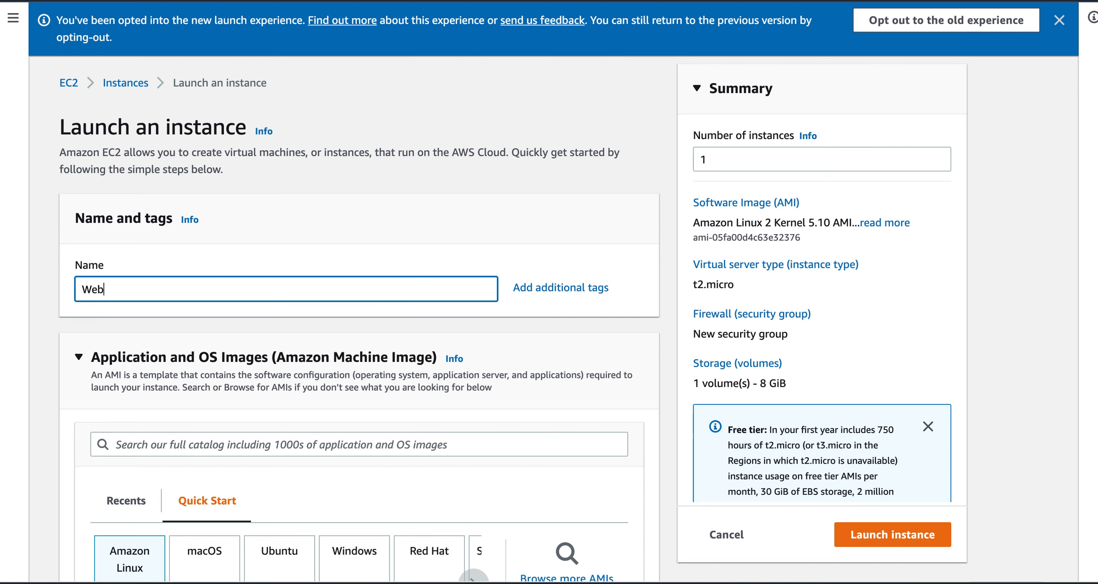
pyautogui.write('srv3')
# Step: Keep the t2.micro instance type and choose ec2mysqlkeypair as the login key pair
pyautogui.scroll(-3, 669, 384)
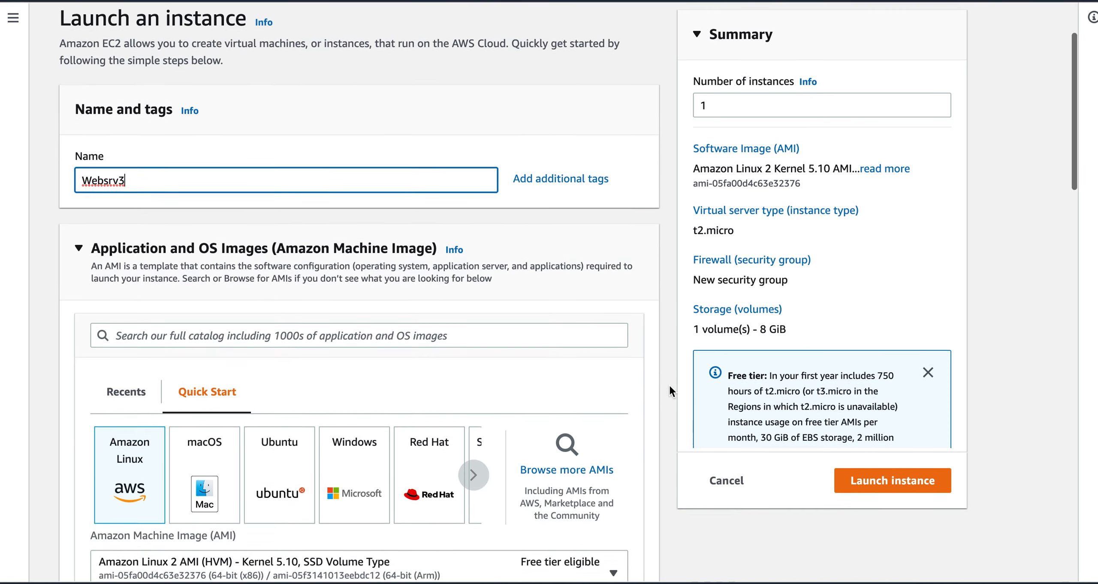
pyautogui.scroll(-2, 669, 385)
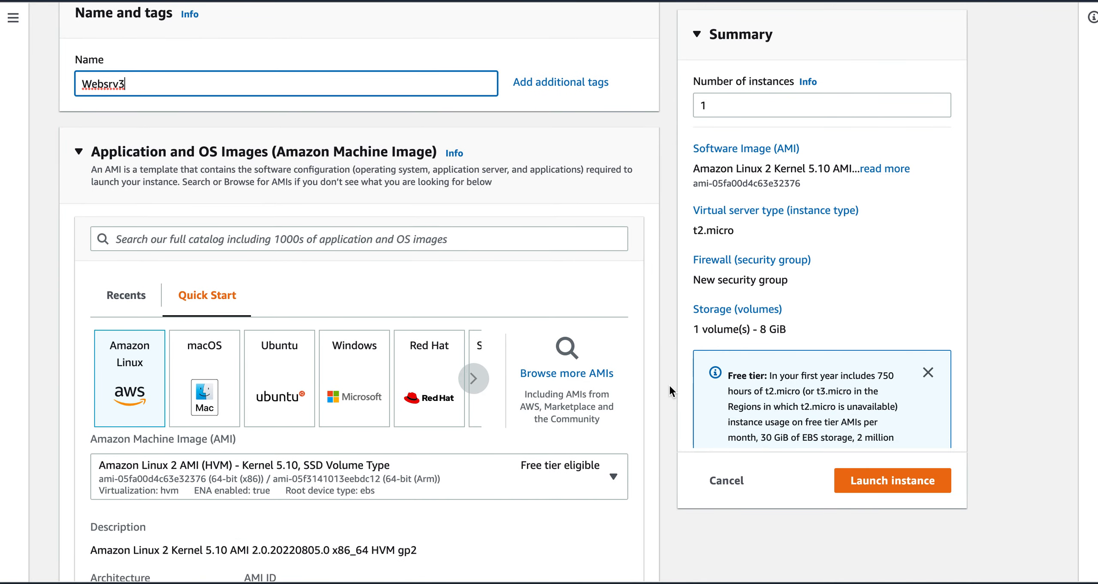
pyautogui.scroll(-2, 669, 384)
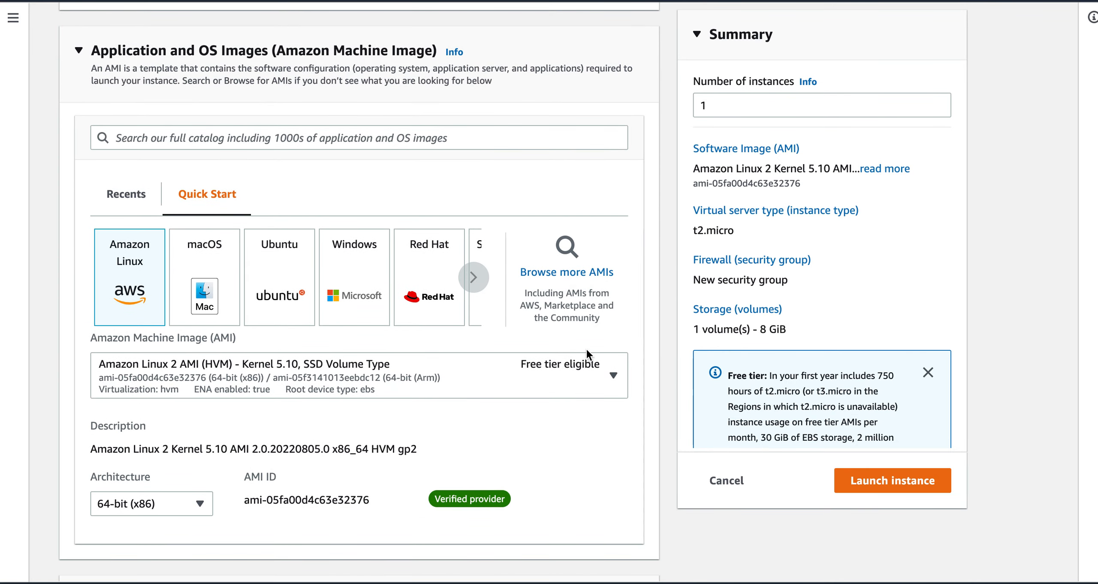
pyautogui.scroll(-7, 668, 447)
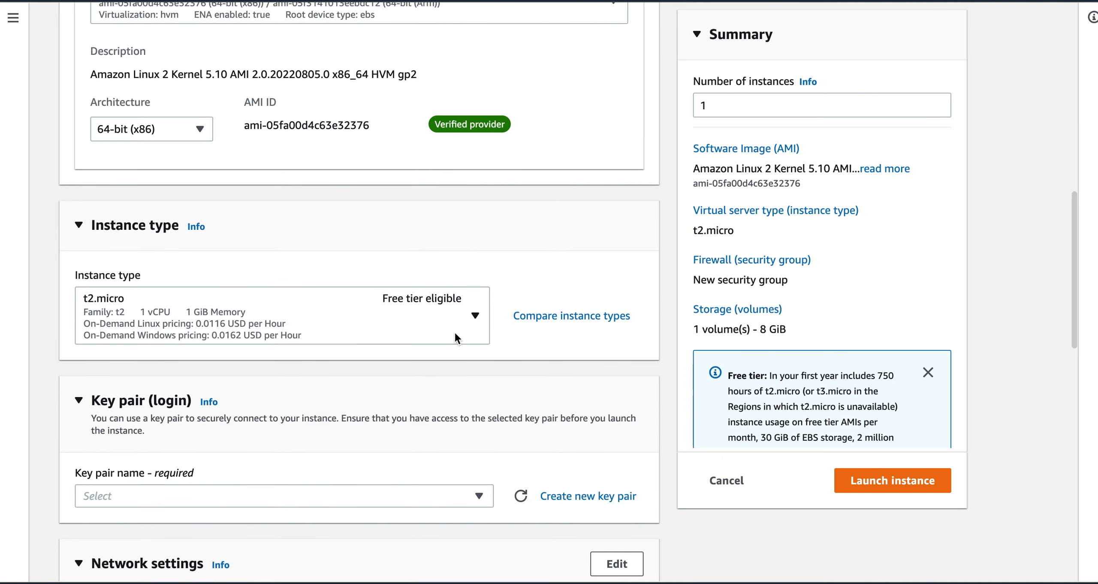
pyautogui.click(429, 313)
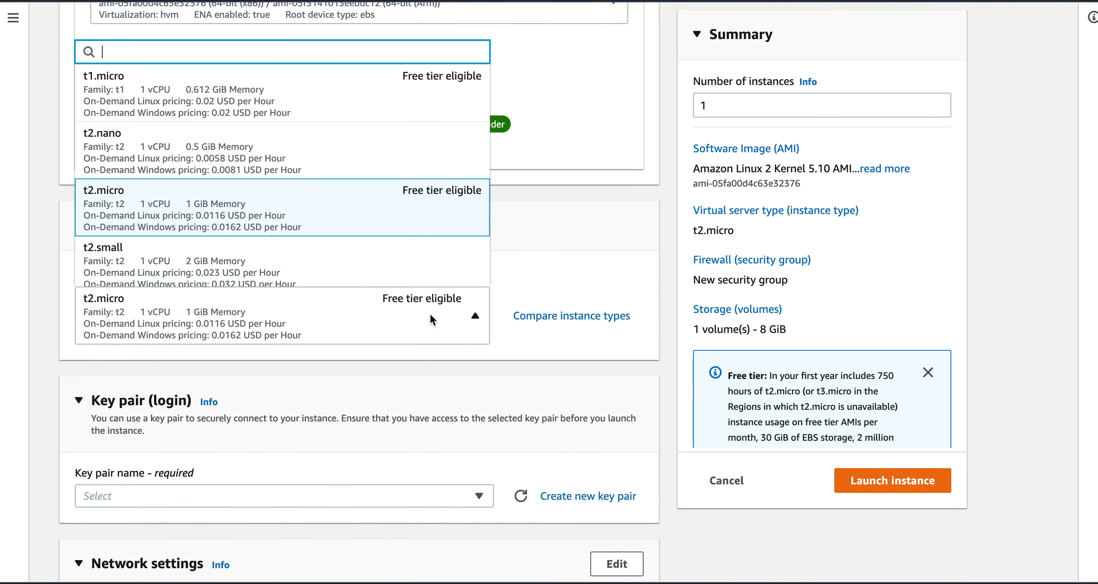
pyautogui.click(666, 374)
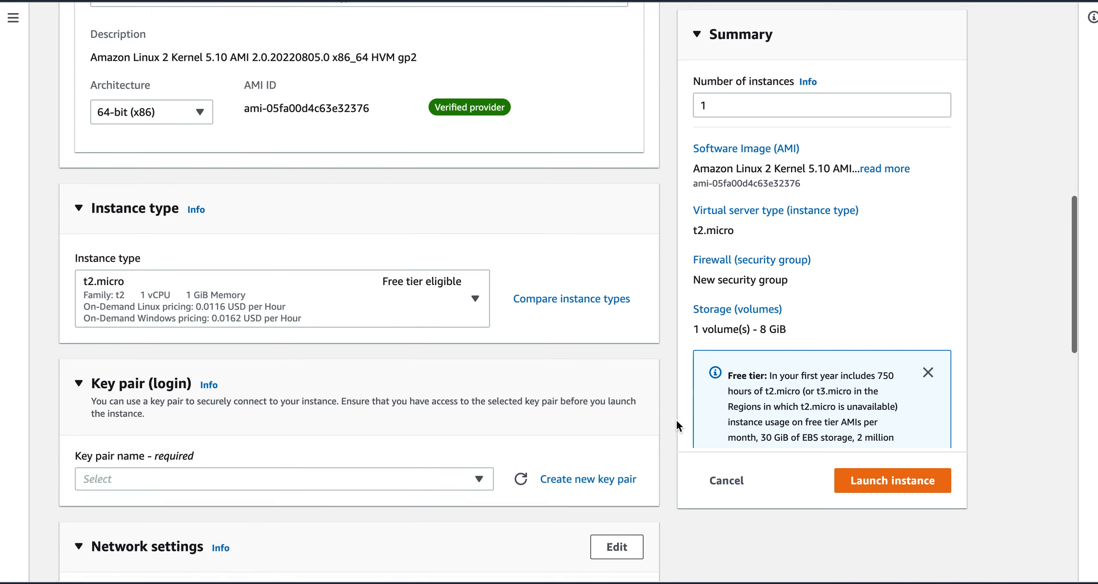
pyautogui.scroll(-3, 676, 419)
pyautogui.click(425, 330)
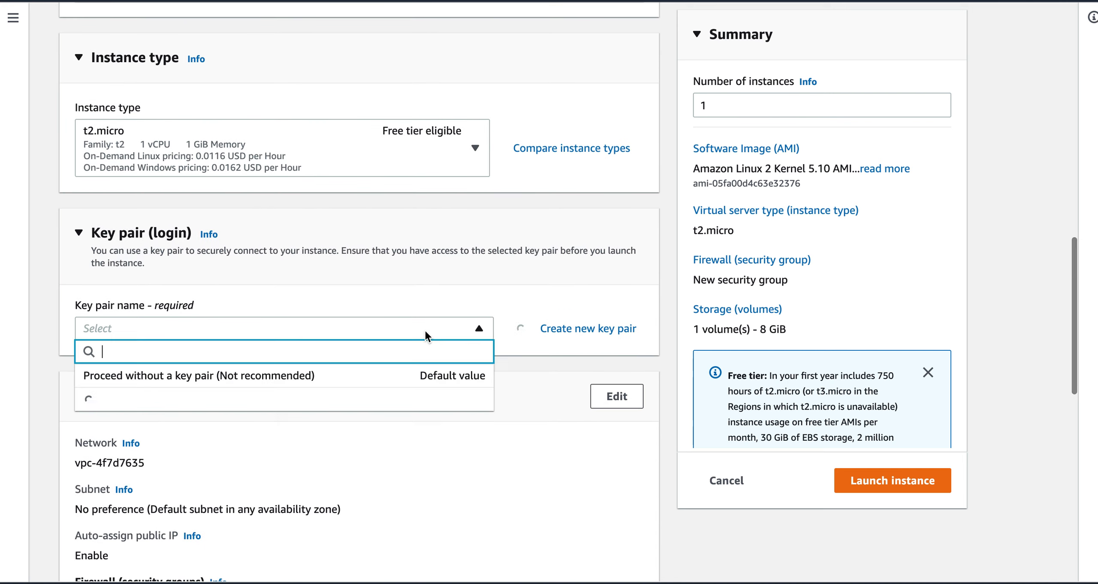
pyautogui.click(410, 394)
# Step: Use an existing security group for the instance's firewall and choose the default group
pyautogui.scroll(-5, 667, 483)
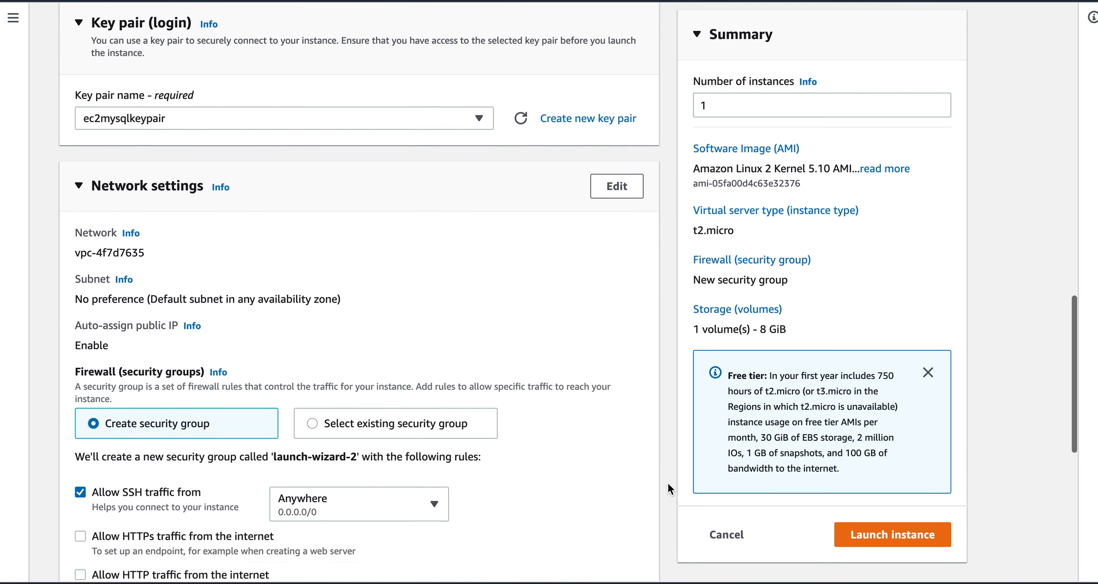
pyautogui.click(317, 332)
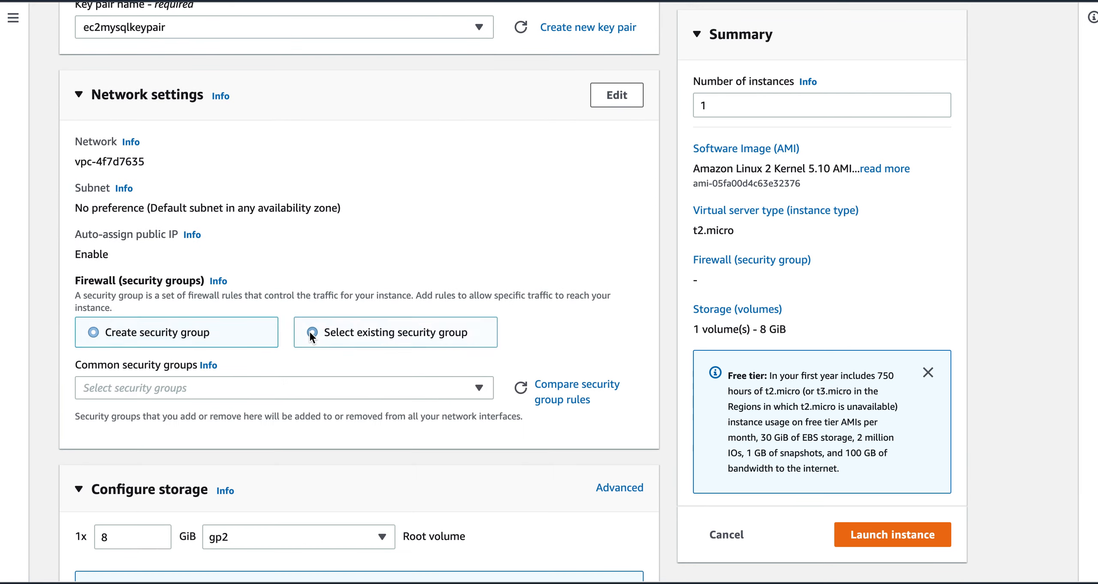
pyautogui.click(439, 388)
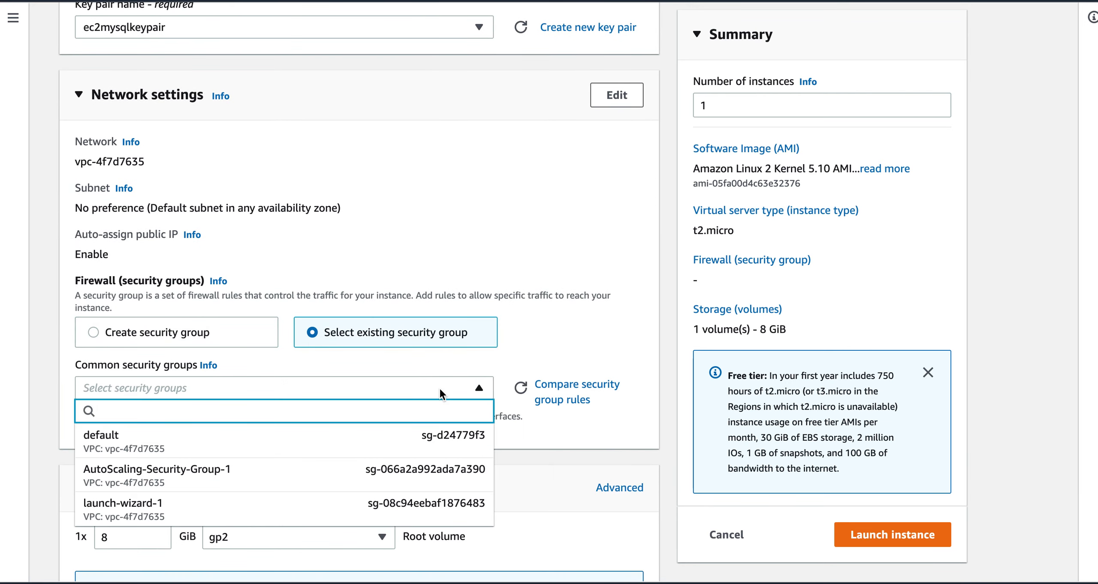
pyautogui.click(487, 437)
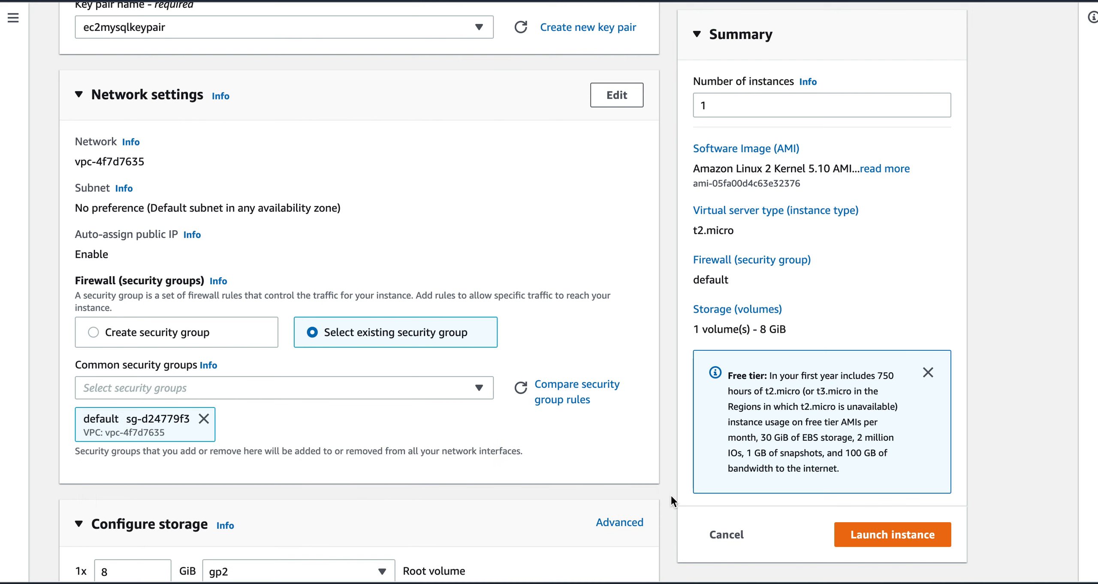
# Step: Expand and review the advanced details of the instance configuration, and launch the instance
pyautogui.scroll(-4, 671, 494)
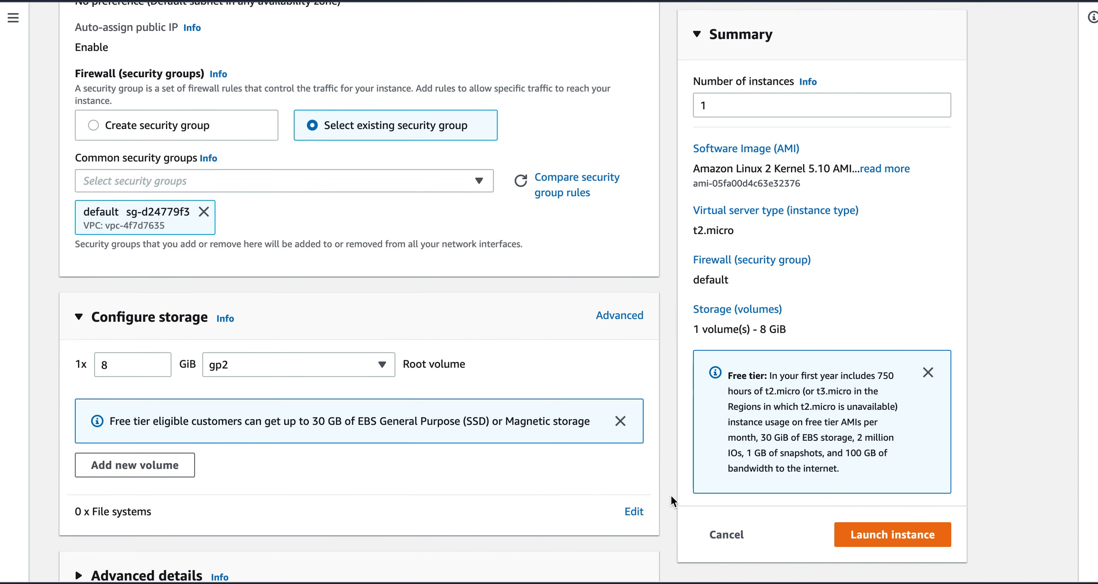
pyautogui.scroll(-1, 671, 494)
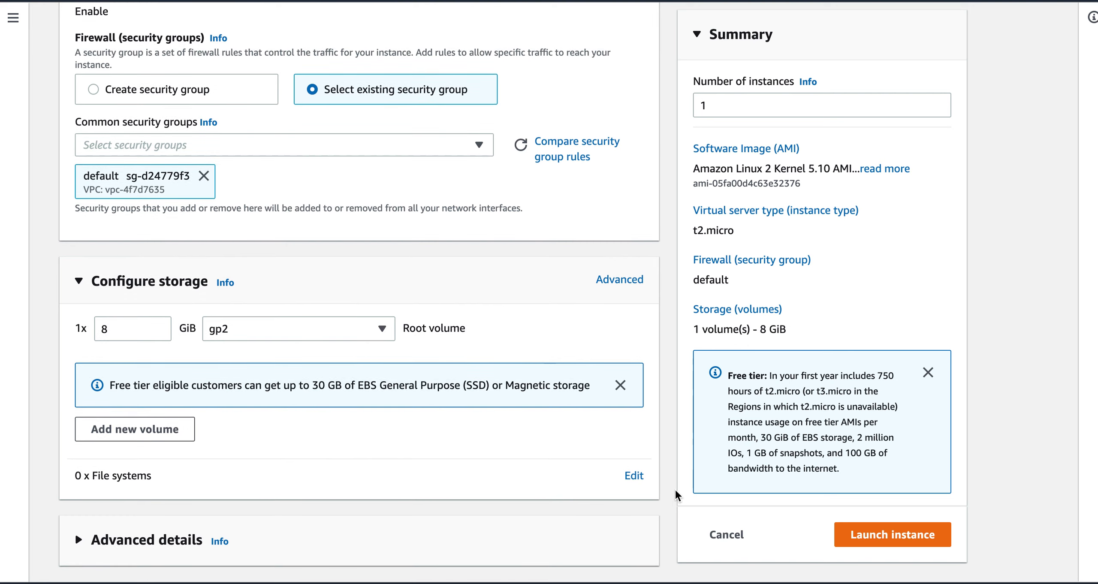
pyautogui.click(79, 541)
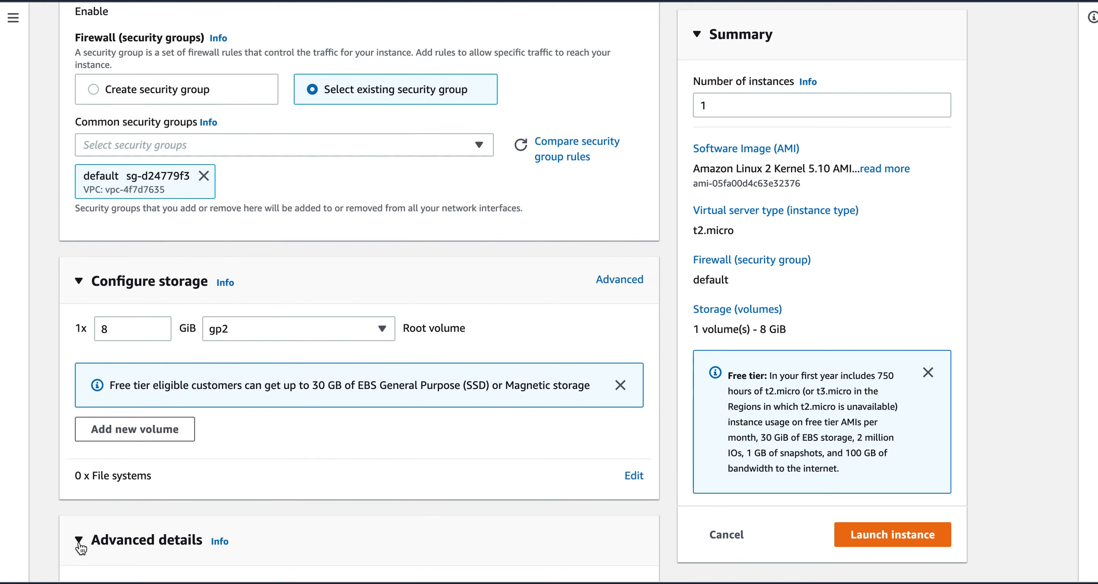
pyautogui.scroll(-10, 669, 478)
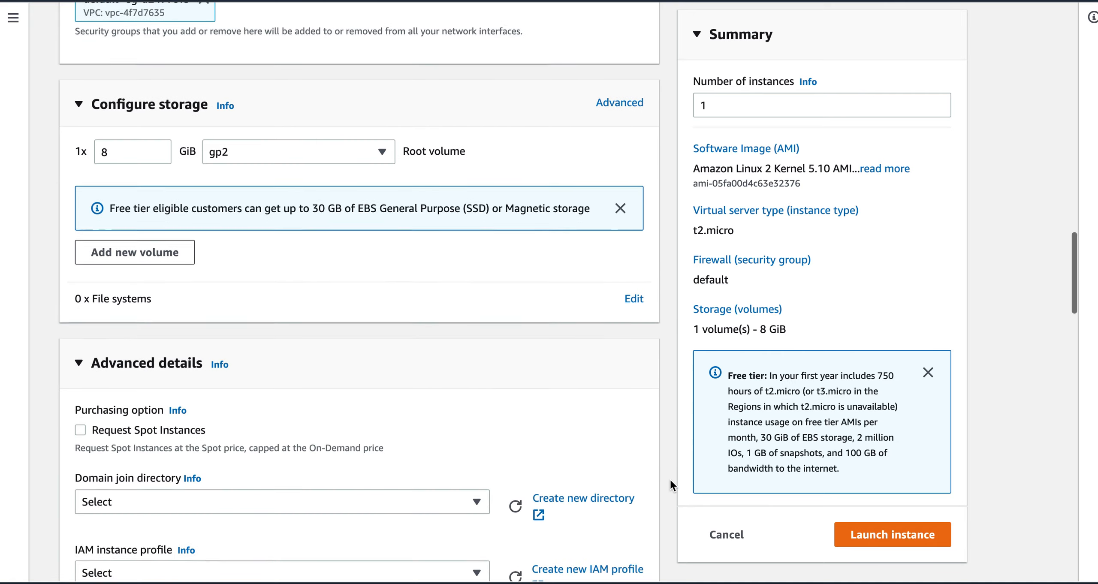
pyautogui.scroll(-20, 670, 480)
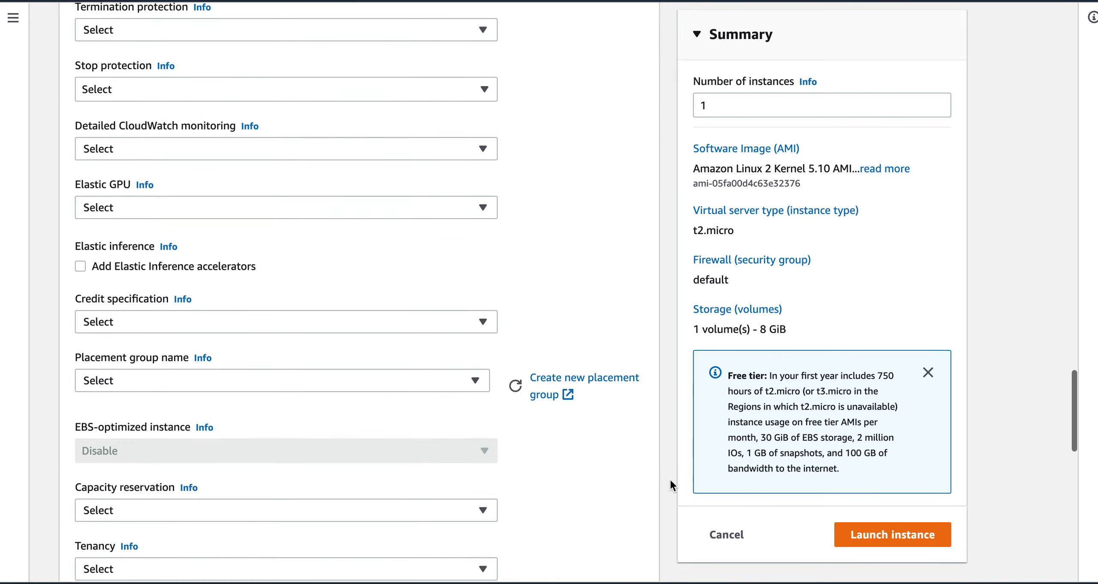
pyautogui.scroll(-11, 671, 484)
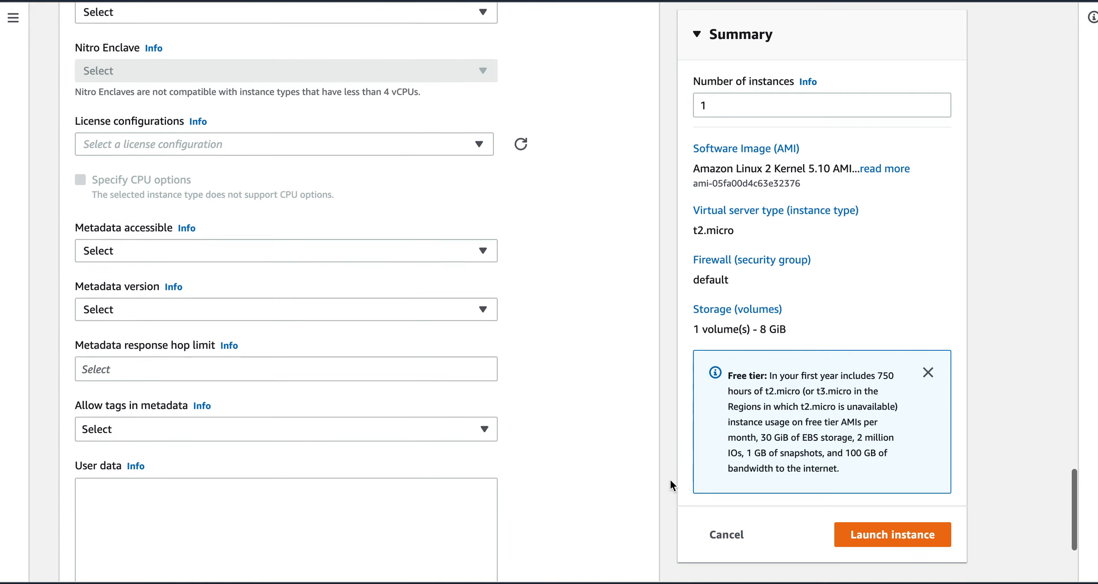
pyautogui.scroll(20, 669, 479)
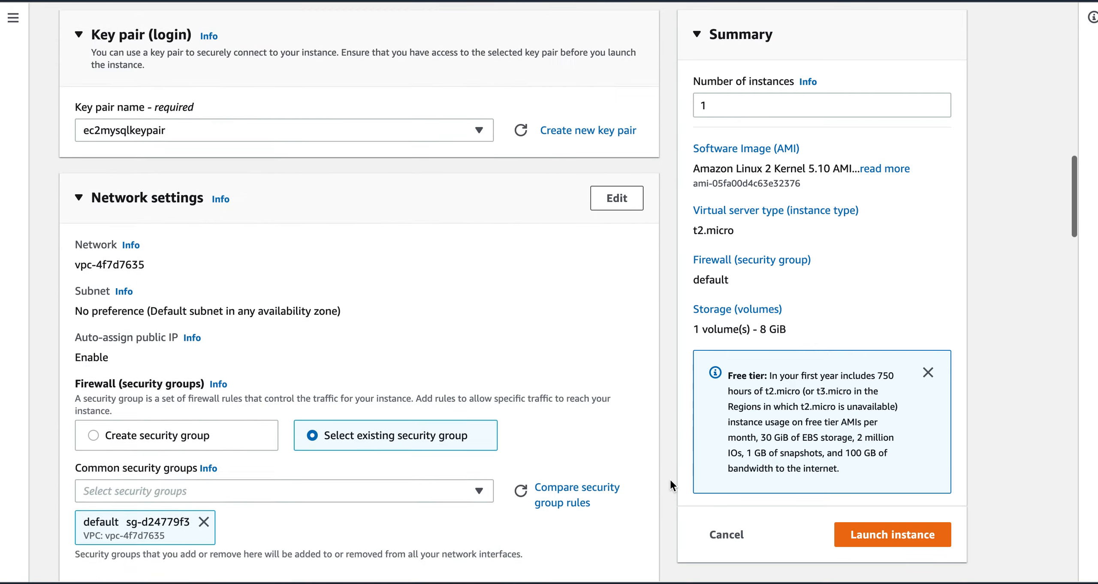
pyautogui.click(894, 542)
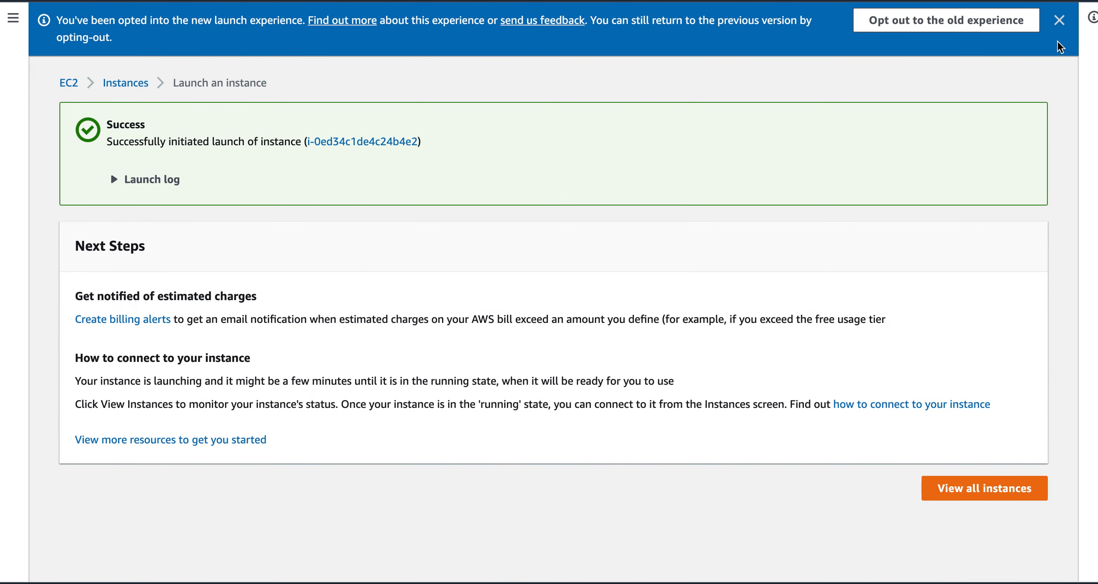
# Step: Dismiss the new launch experience banner and open the list of EC2 instances
pyautogui.click(1059, 21)
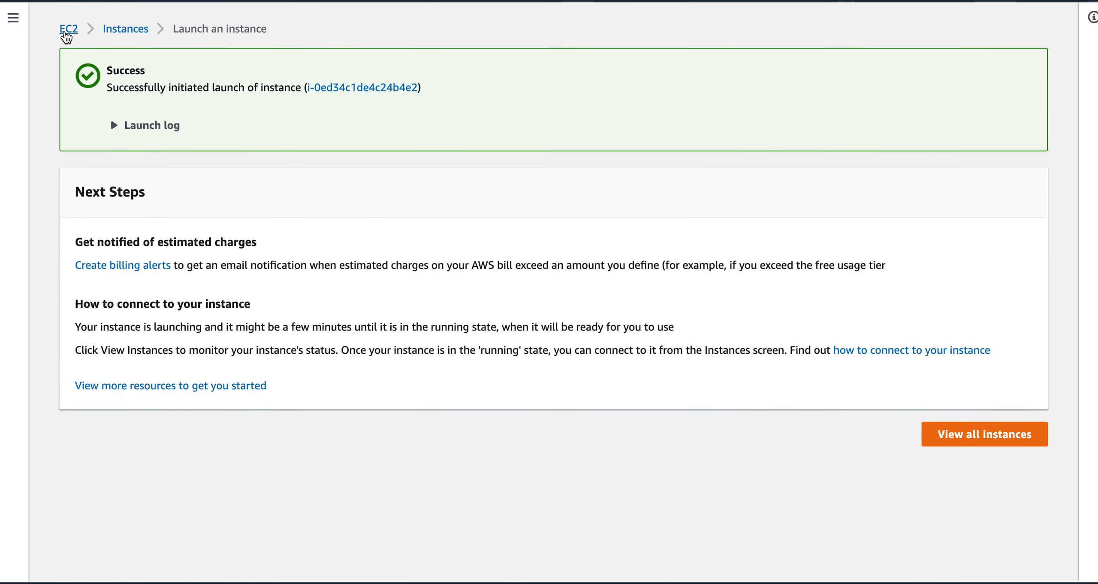
pyautogui.click(66, 37)
pyautogui.click(57, 212)
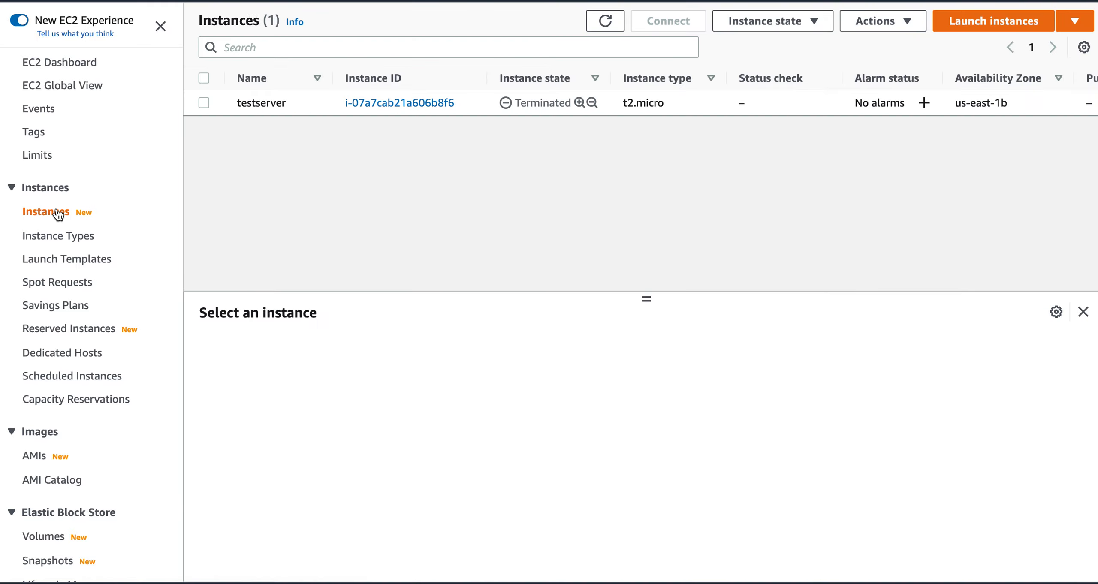
# Step: Refresh the instances list repeatedly to check the state of the Websrv3 instance
pyautogui.click(605, 21)
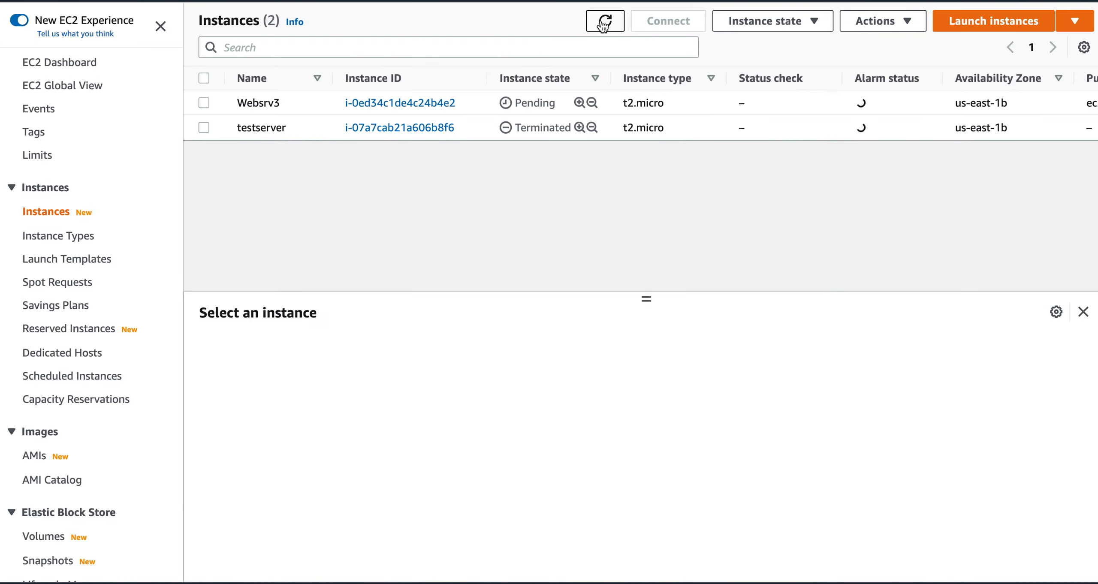
pyautogui.click(605, 22)
pyautogui.click(609, 26)
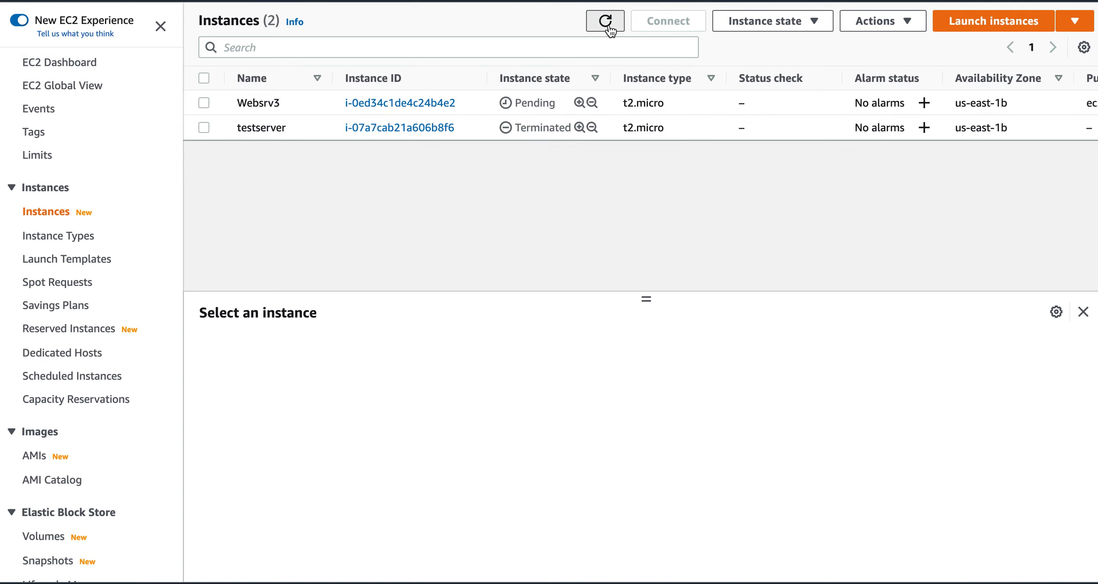
pyautogui.click(609, 27)
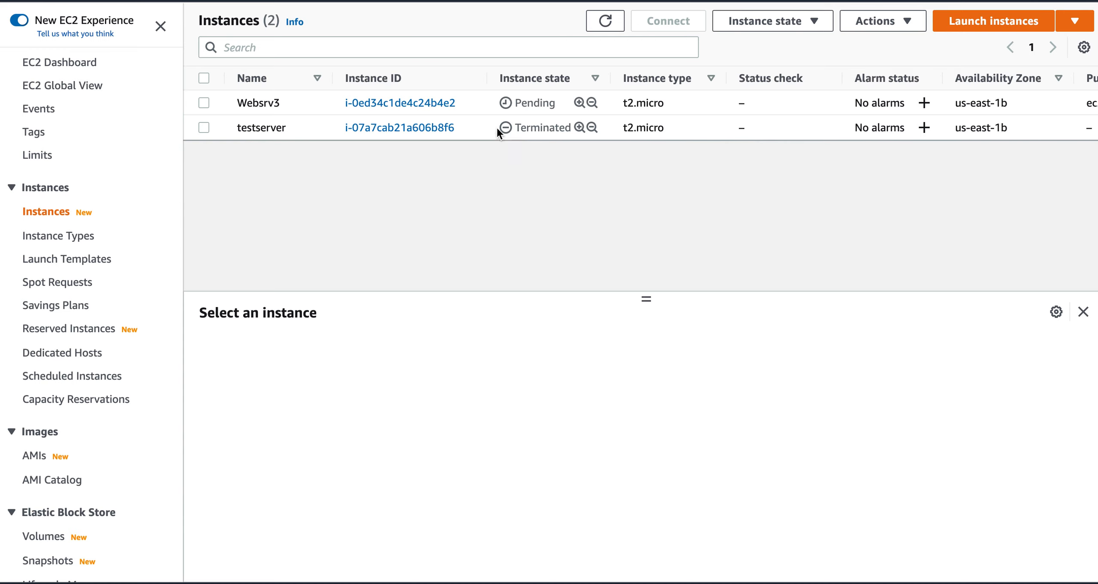
pyautogui.click(604, 28)
# Step: Examine the Websrv3 instance's network and security columns, view the EC2 Dashboard, and reopen the instances list
pyautogui.hscroll(3, 630, 105)
pyautogui.hscroll(5, 630, 107)
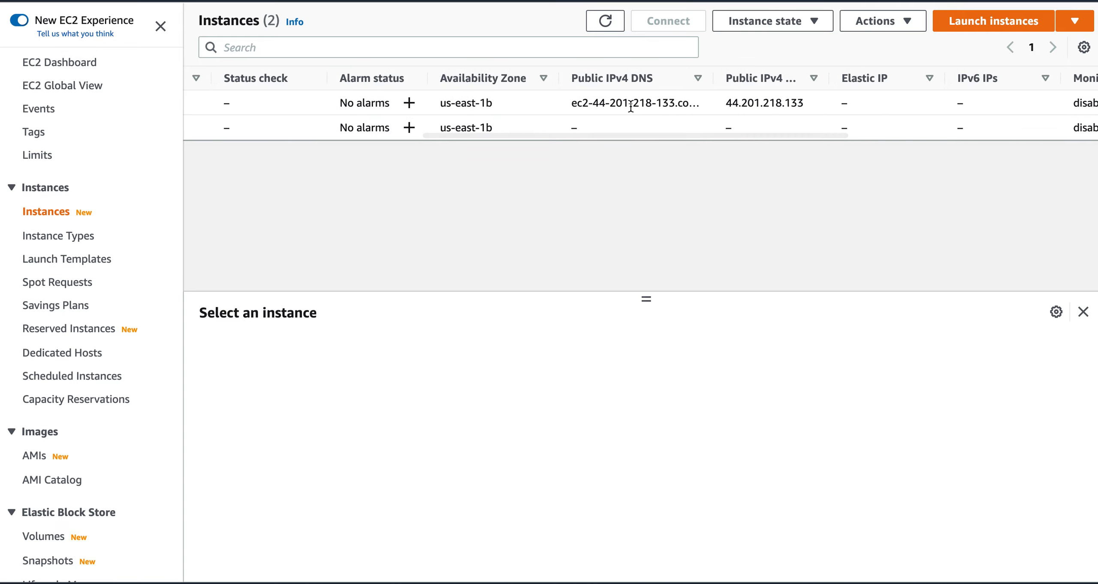
pyautogui.hscroll(4, 631, 106)
pyautogui.hscroll(-15, 630, 107)
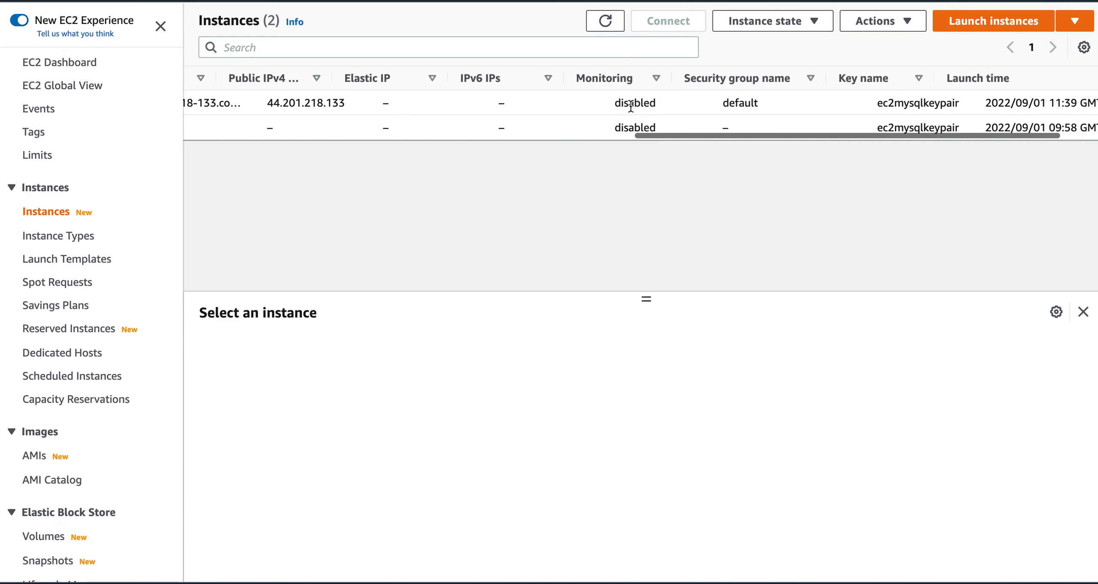
pyautogui.click(59, 63)
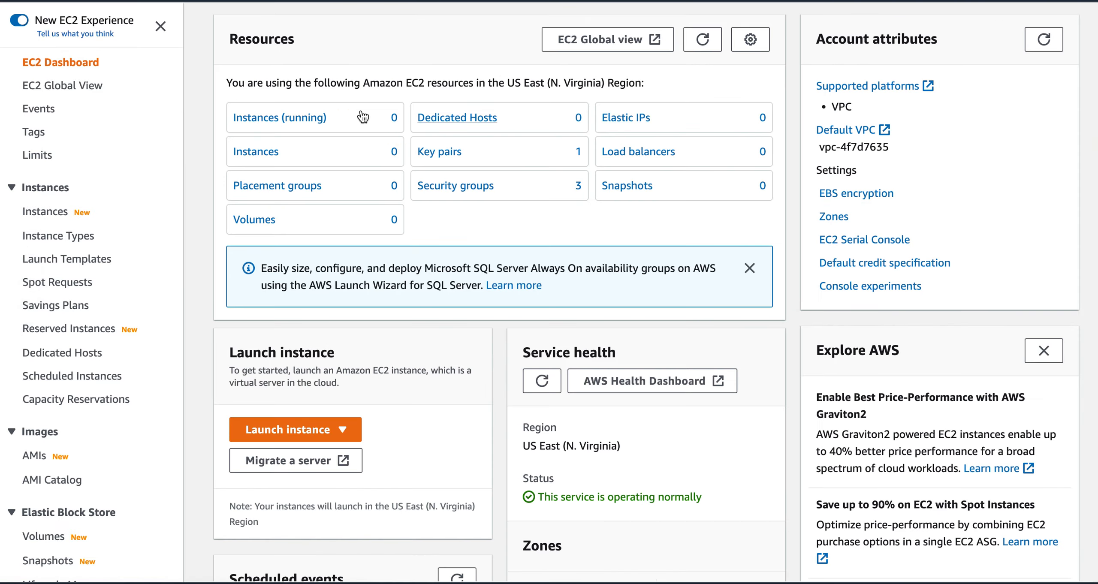
pyautogui.click(51, 213)
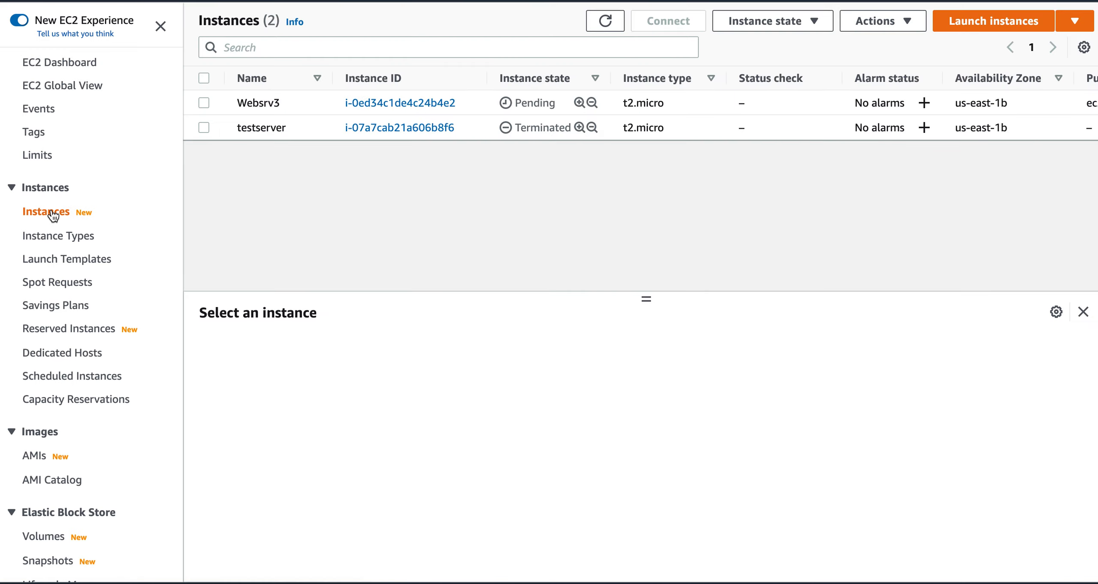
# Step: Refresh the instances list repeatedly and select Websrv3 to check its instance state and status check
pyautogui.click(604, 22)
pyautogui.click(604, 23)
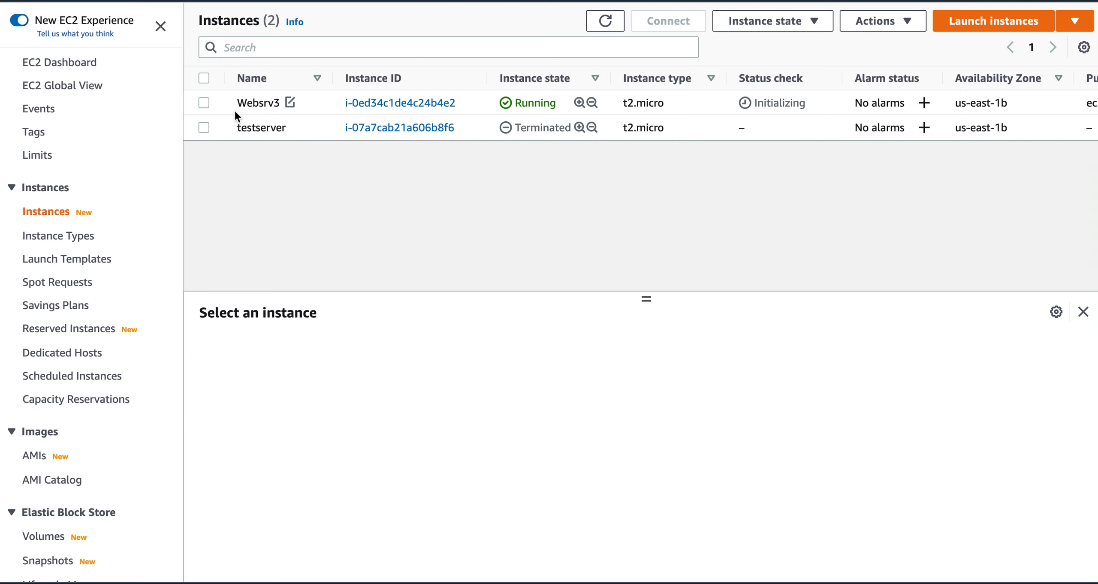
pyautogui.click(204, 104)
pyautogui.click(605, 20)
pyautogui.click(204, 104)
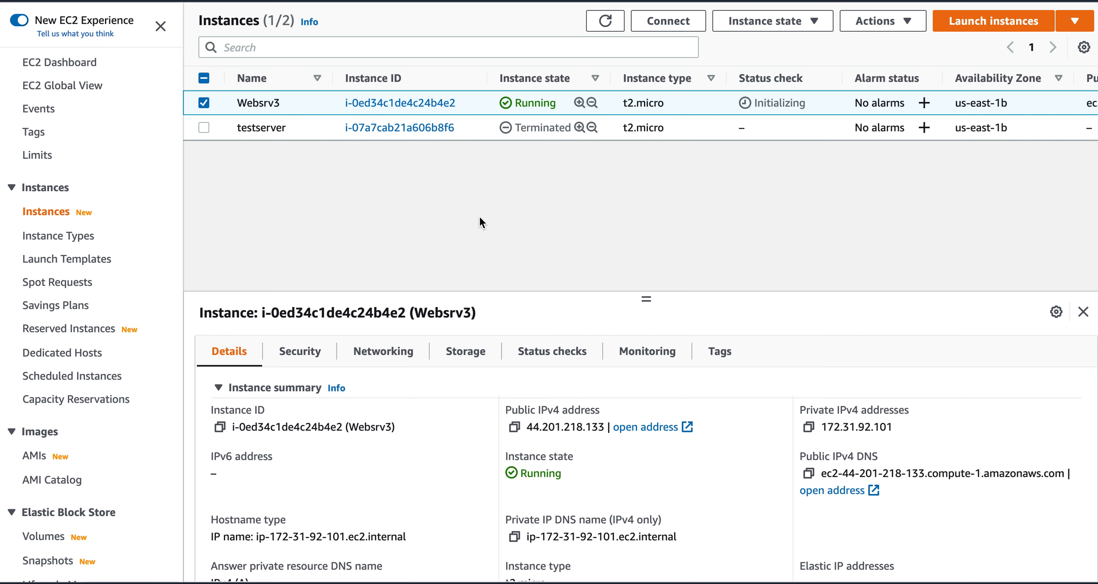
pyautogui.click(606, 30)
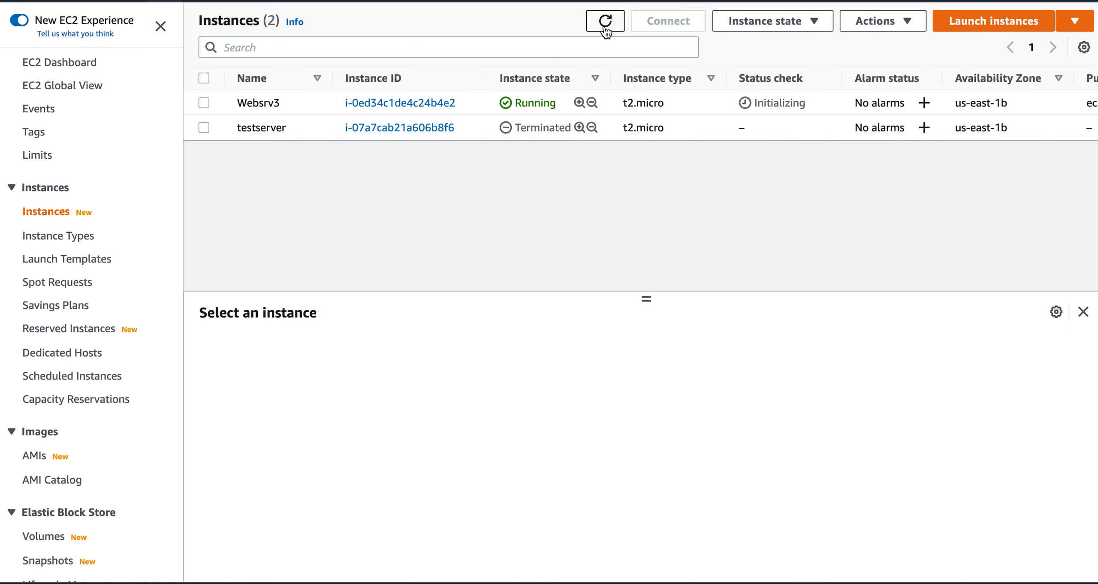
pyautogui.click(202, 103)
pyautogui.click(612, 23)
pyautogui.click(201, 107)
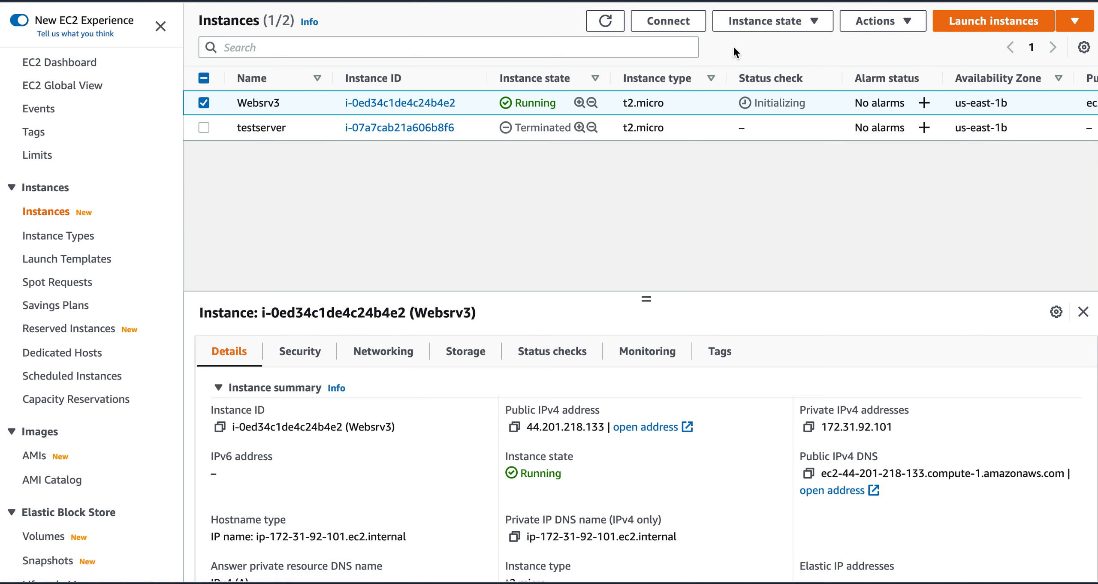
# Step: Open the connection instructions for the Websrv3 instance and copy the example SSH command
pyautogui.click(680, 21)
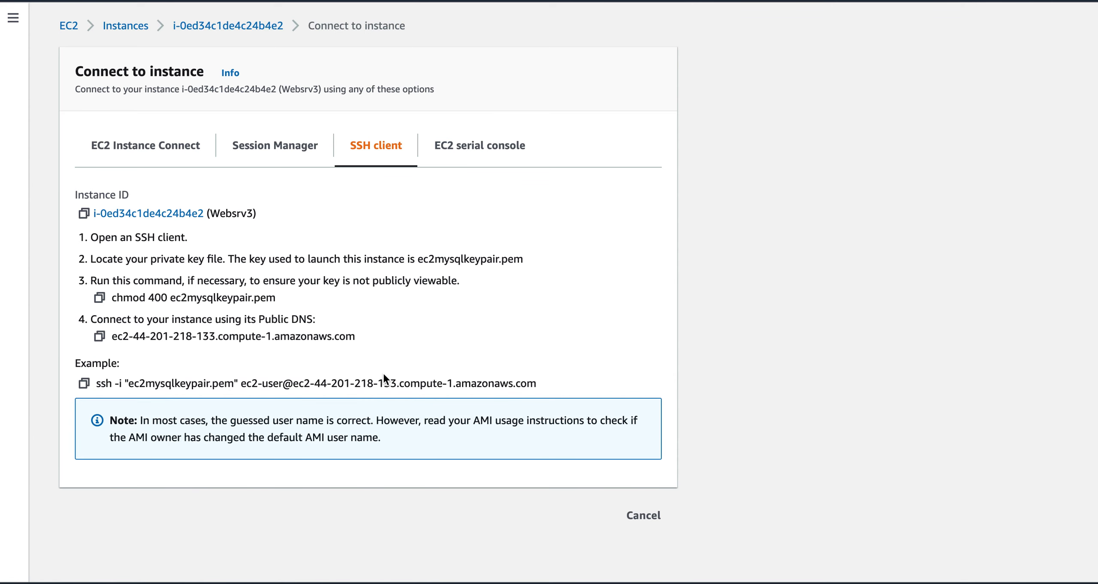
pyautogui.moveTo(100, 384); pyautogui.dragTo(206, 388)
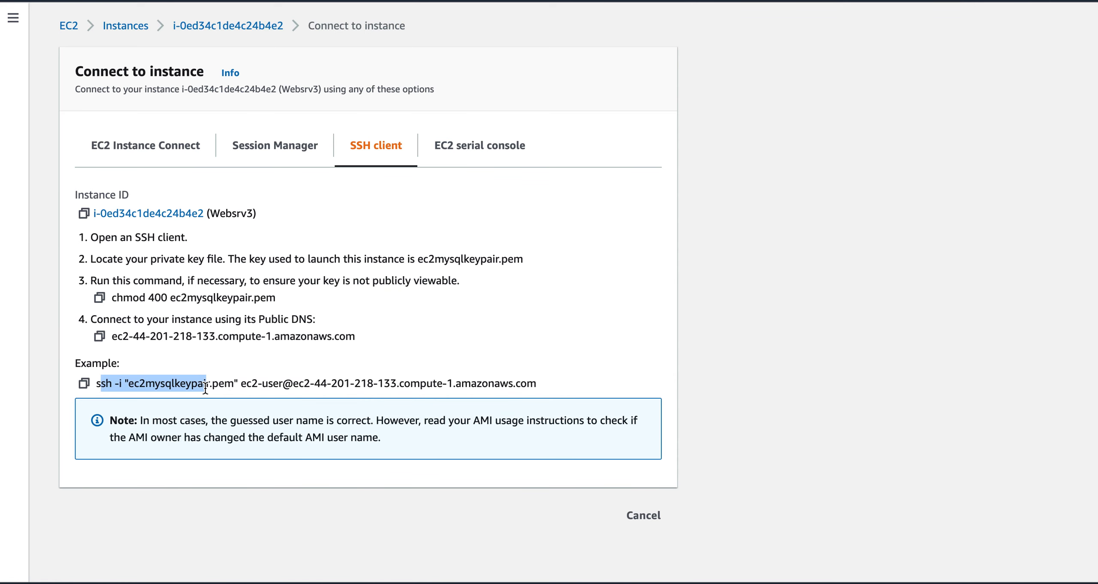
pyautogui.click(206, 389)
pyautogui.tripleClick(98, 383)
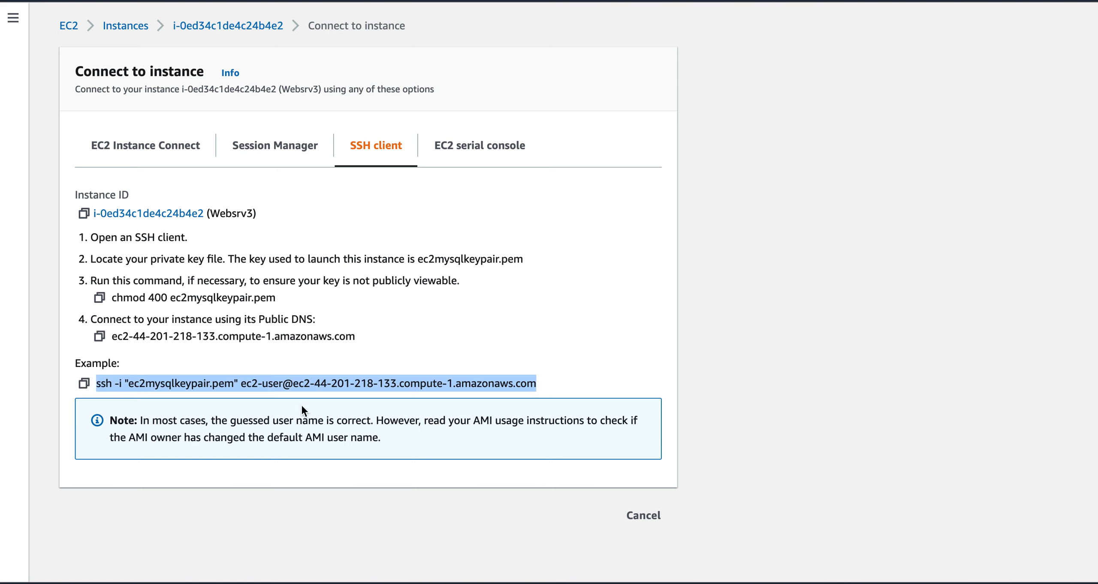
pyautogui.rightClick(502, 384)
pyautogui.click(524, 410)
# Step: Switch to the terminal, run the copied SSH command, and accept the host's authenticity with yes
pyautogui.press('super+Tab')
pyautogui.press('super+Tab')
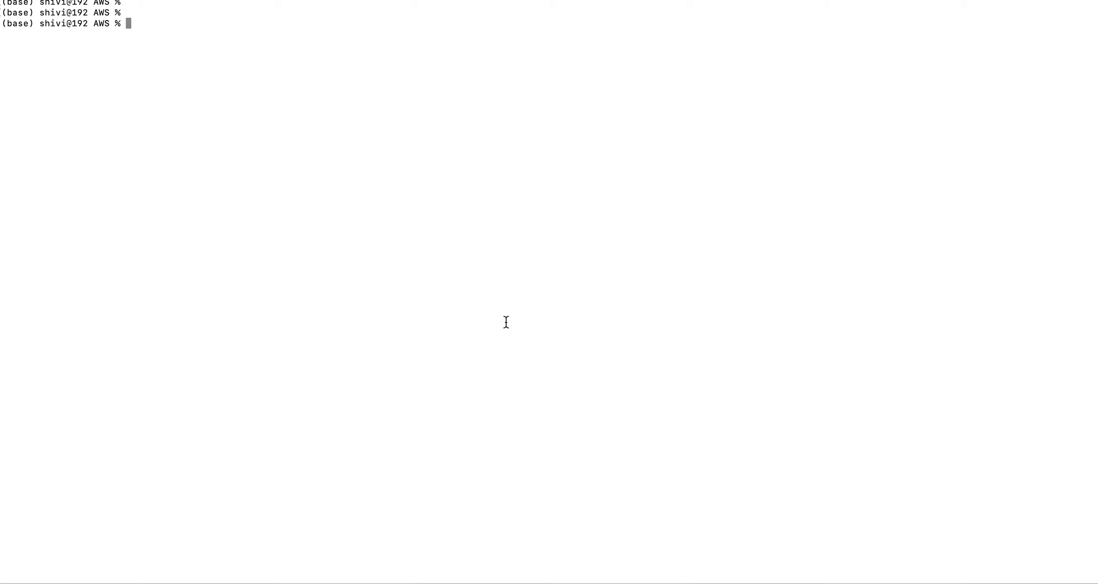
pyautogui.rightClick(507, 322)
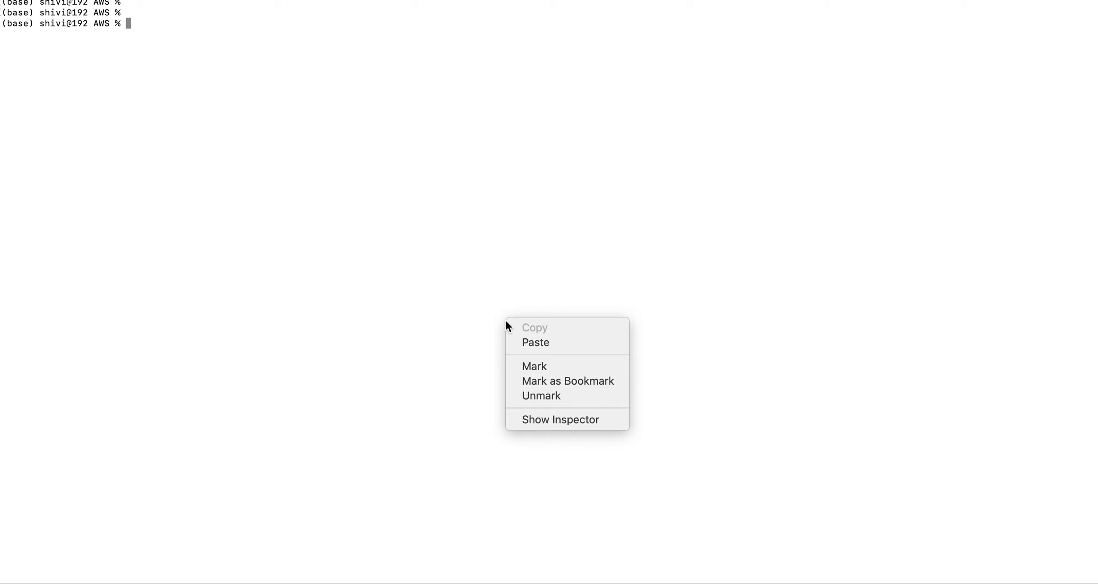
pyautogui.click(525, 341)
pyautogui.press('Return')
pyautogui.write('yes')
pyautogui.press('Return')
# Step: Switch to the root user with sudo su - and list the mounted file systems with df -h
pyautogui.write('s')
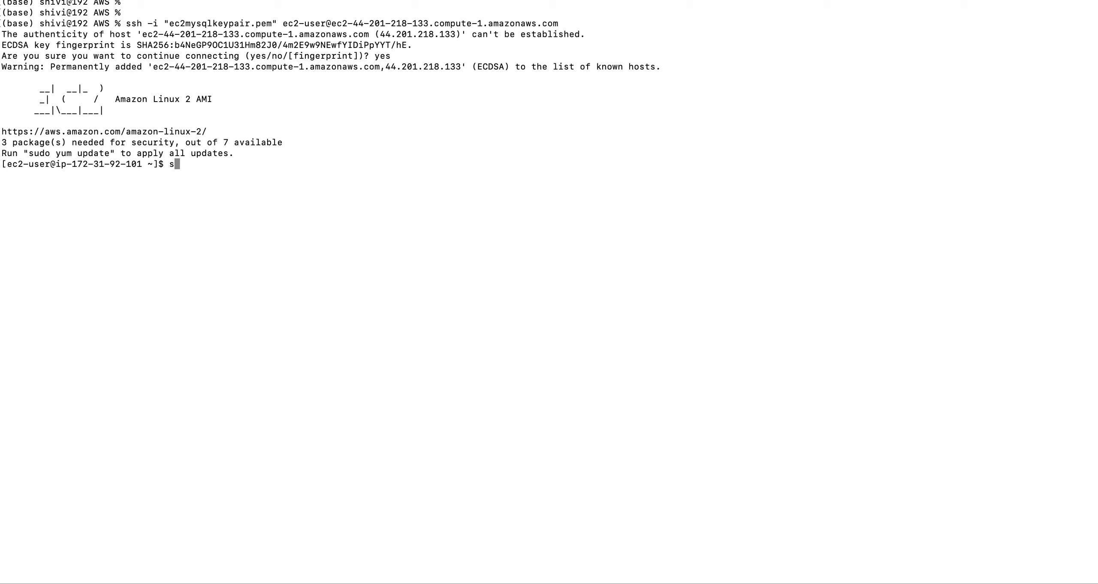
pyautogui.write('udo su -')
pyautogui.press('Return')
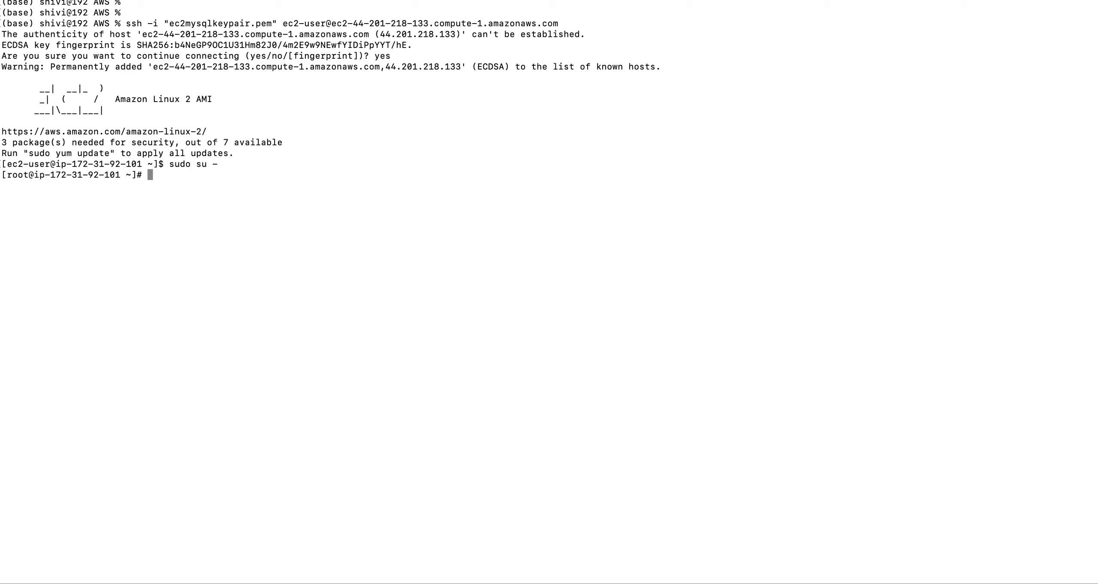
pyautogui.write('df -h')
pyautogui.press('Return')
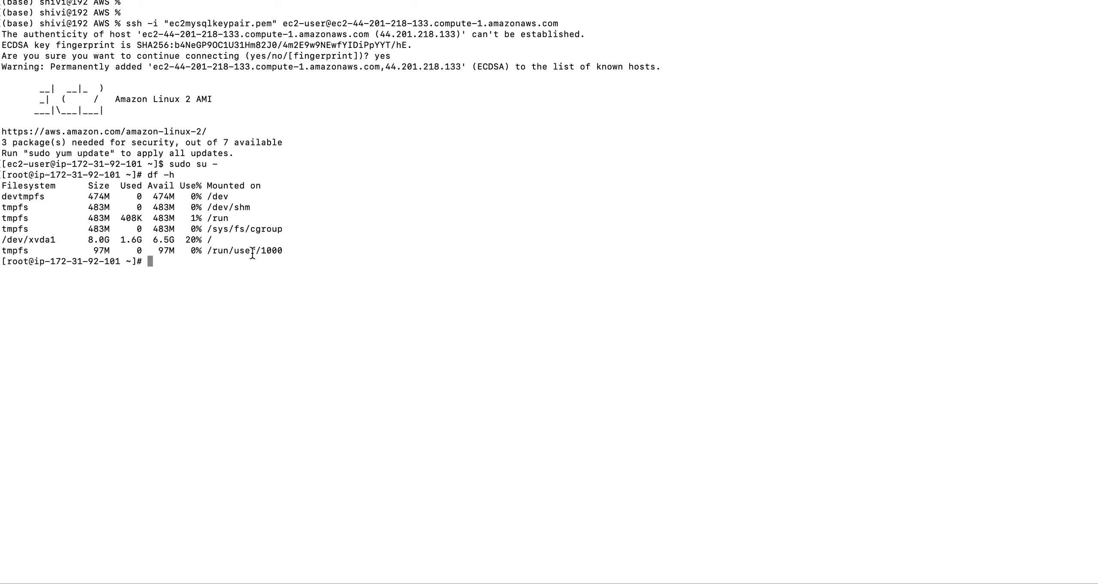
# Step: Switch back to the EC2 console in the browser, leave the connection page, and examine Websrv3's network, security group and key columns
pyautogui.press('super+Tab')
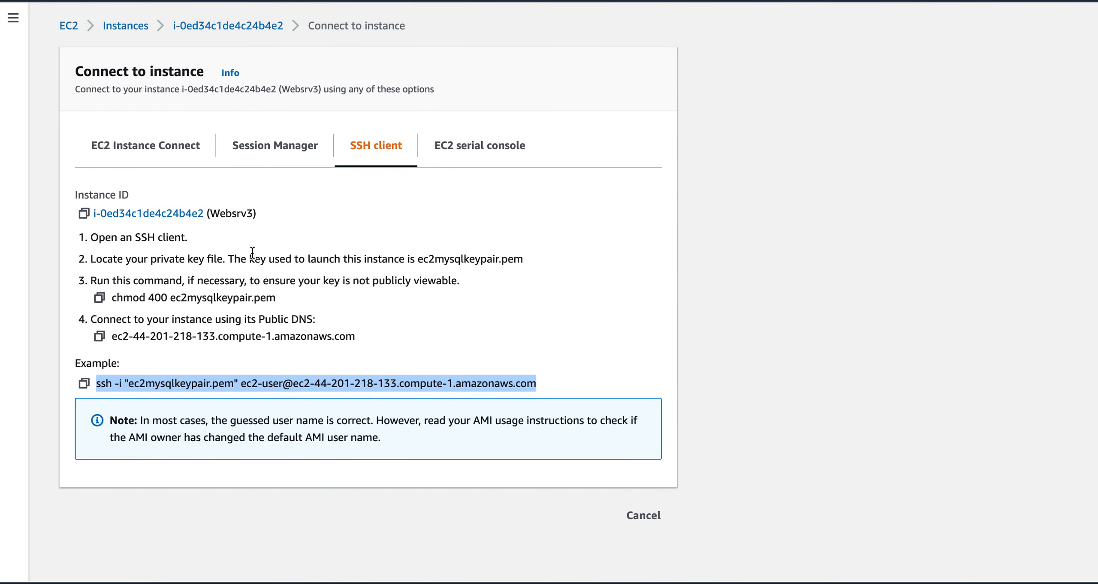
pyautogui.click(643, 515)
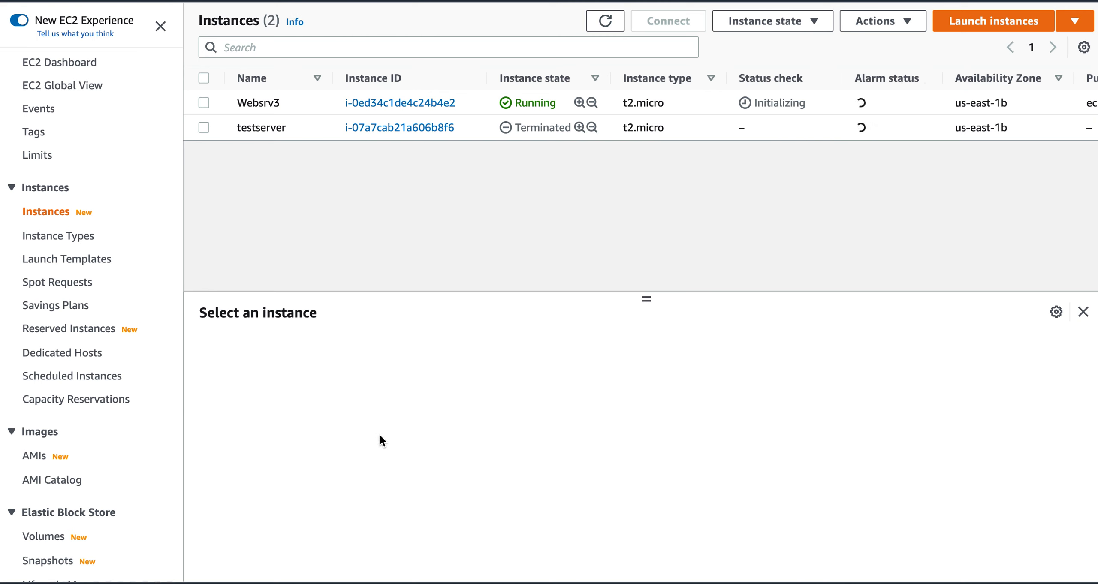
pyautogui.click(203, 103)
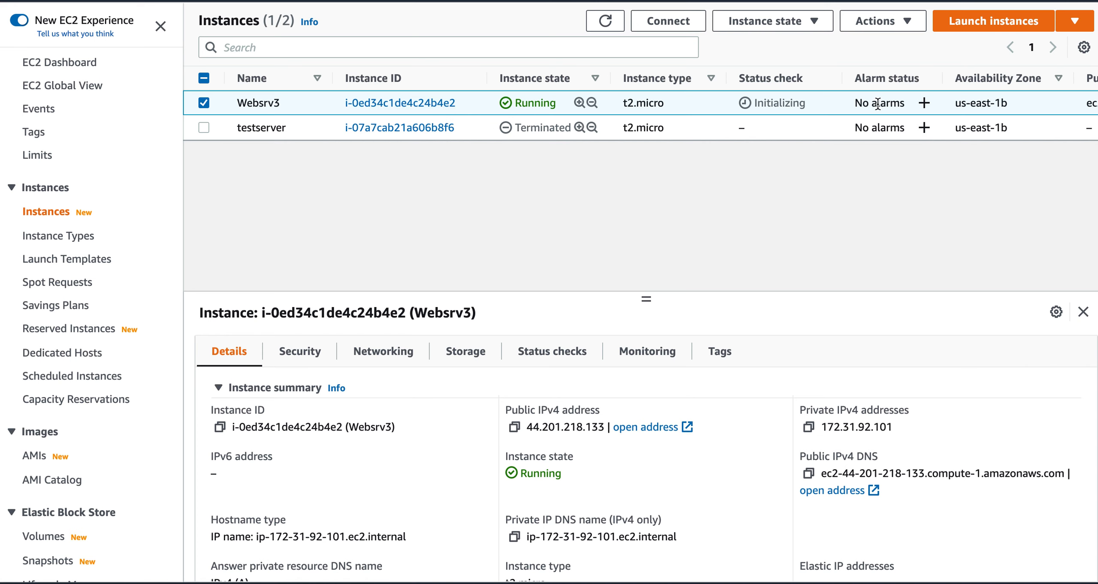
pyautogui.hscroll(2, 878, 103)
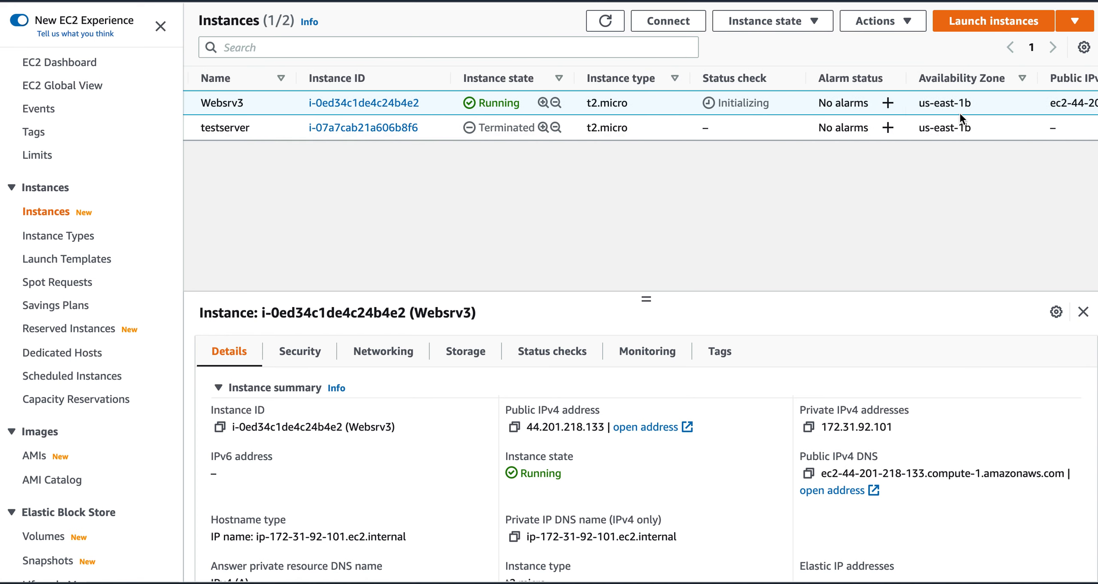
pyautogui.click(606, 21)
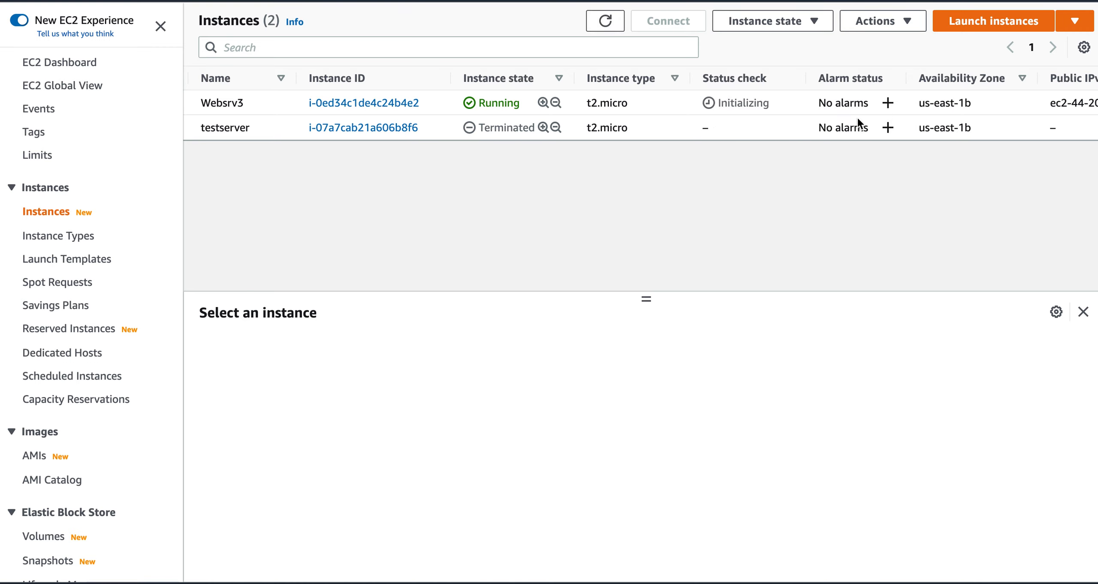
pyautogui.hscroll(5, 858, 118)
pyautogui.hscroll(8, 858, 120)
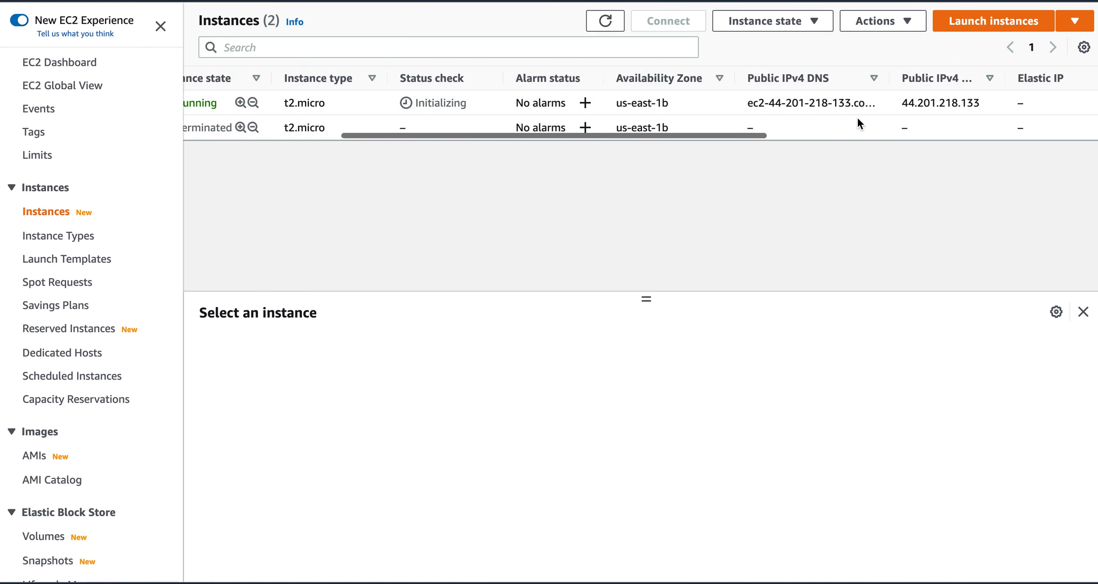
pyautogui.hscroll(12, 857, 117)
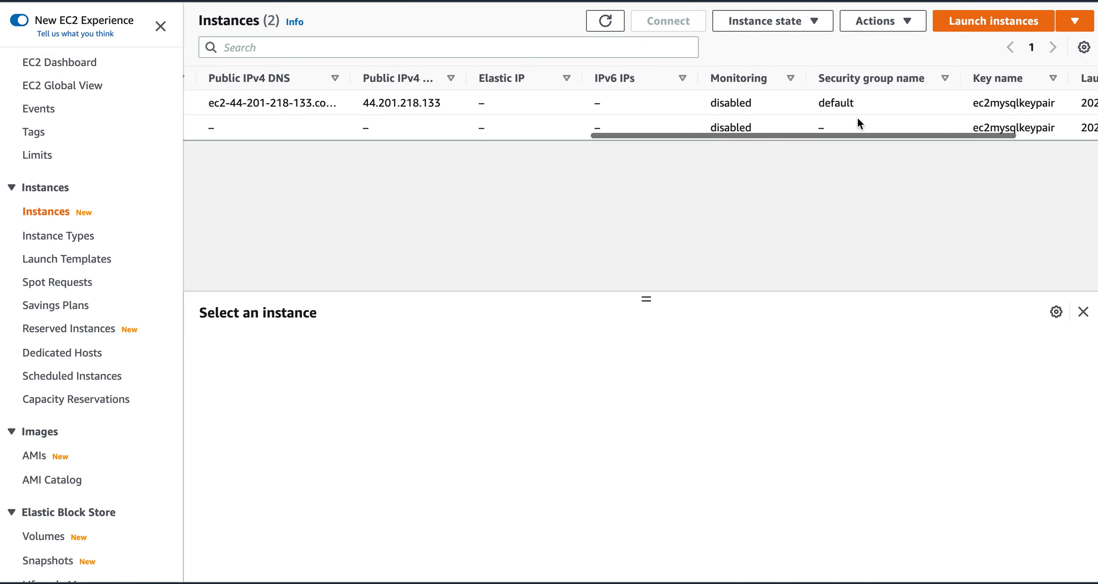
pyautogui.hscroll(2, 858, 117)
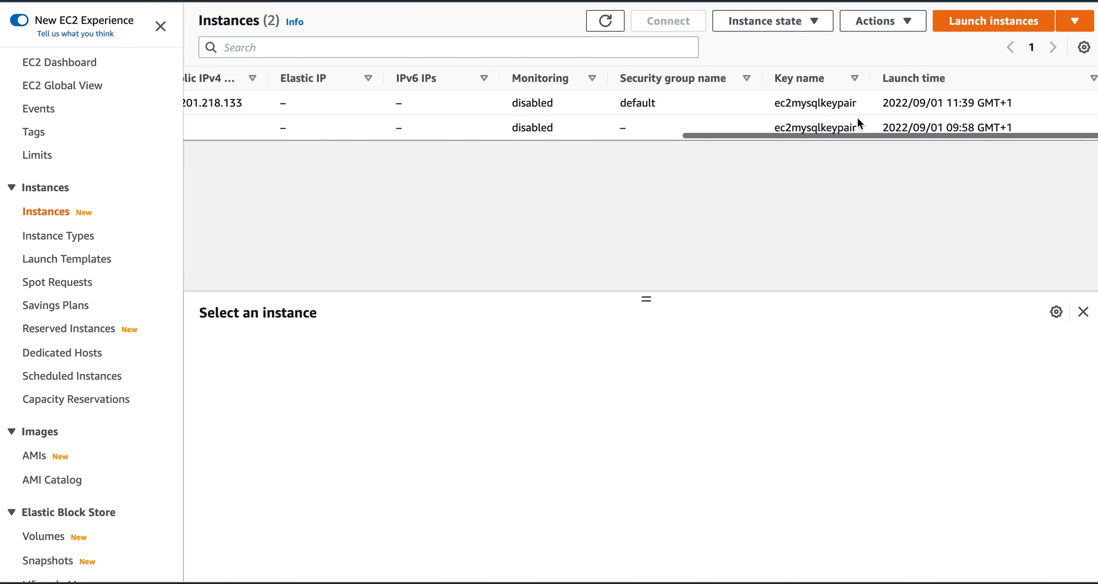
pyautogui.hscroll(-20, 858, 117)
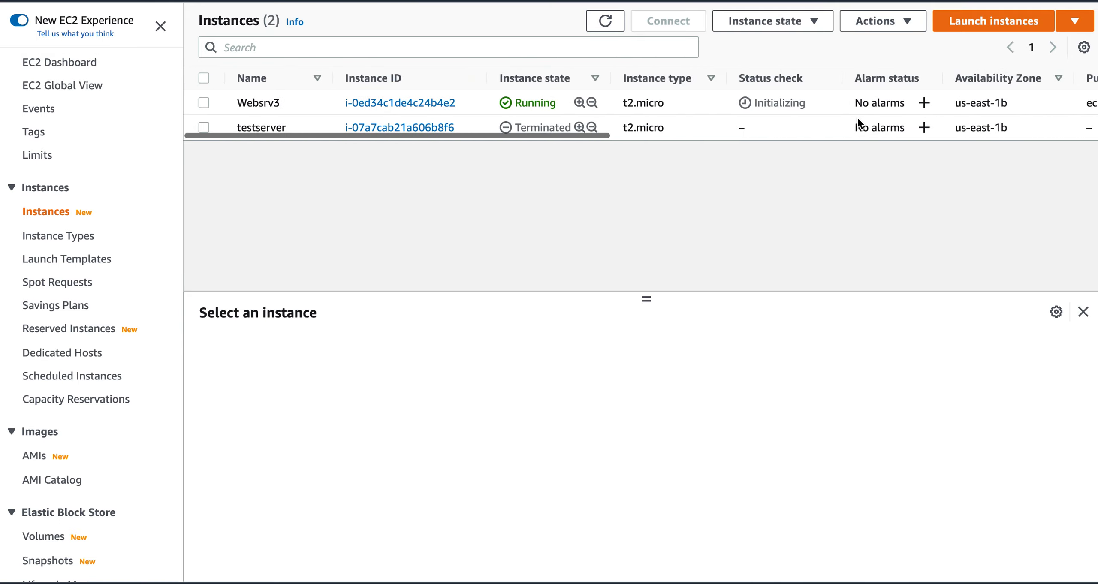
# Step: Refresh the instances list once more and open the Elastic Block Store volumes list
pyautogui.click(203, 104)
pyautogui.click(605, 30)
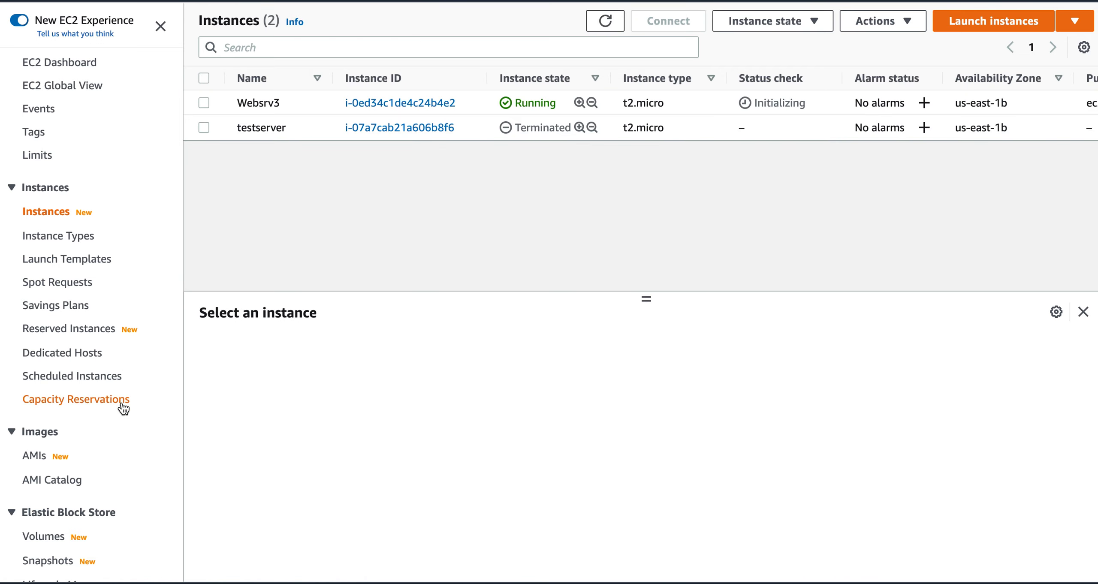
pyautogui.scroll(-5, 123, 471)
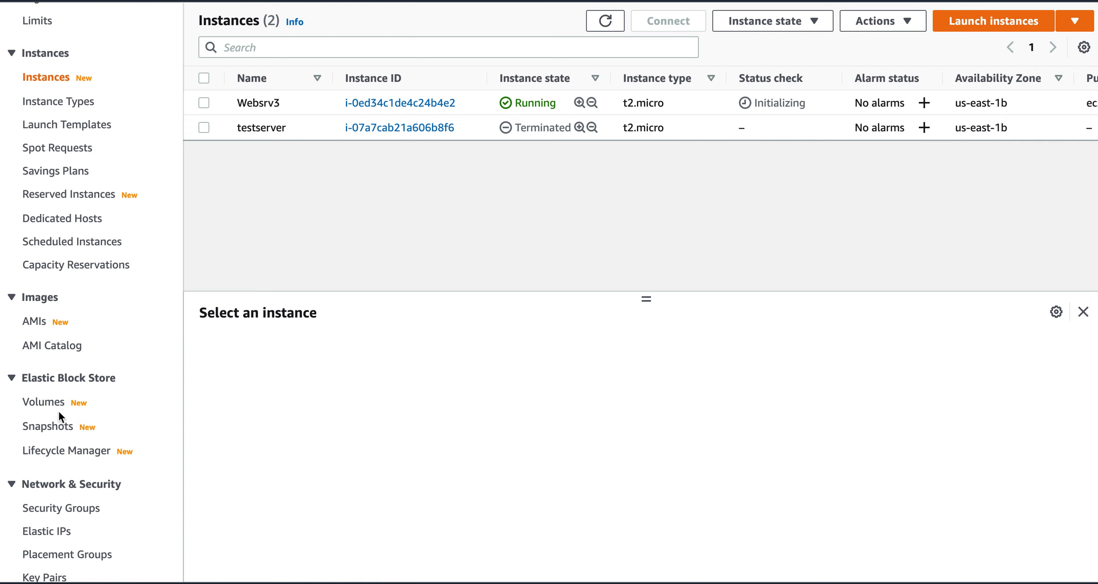
pyautogui.click(46, 405)
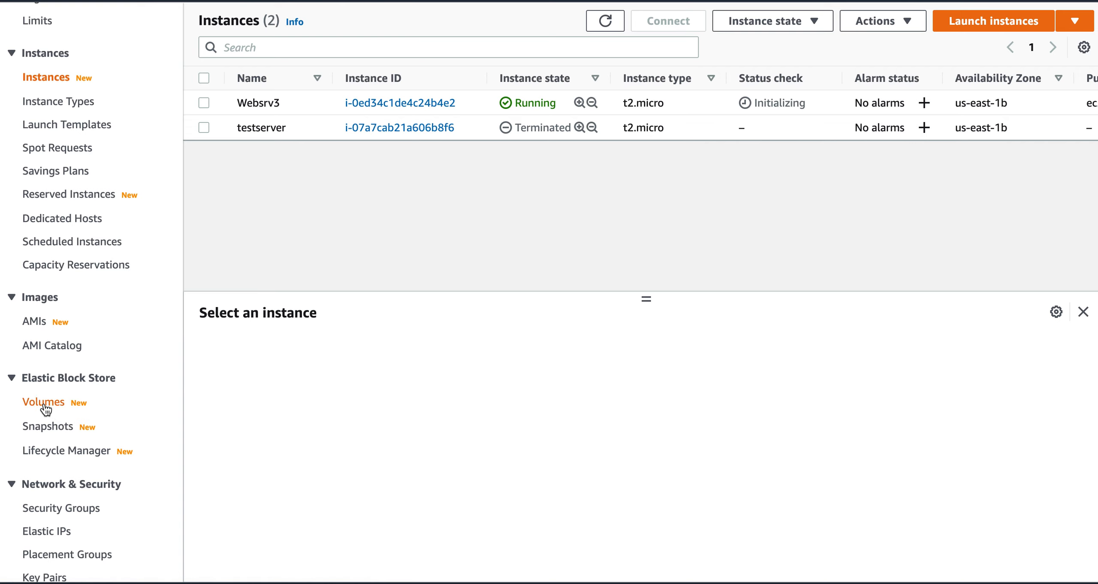
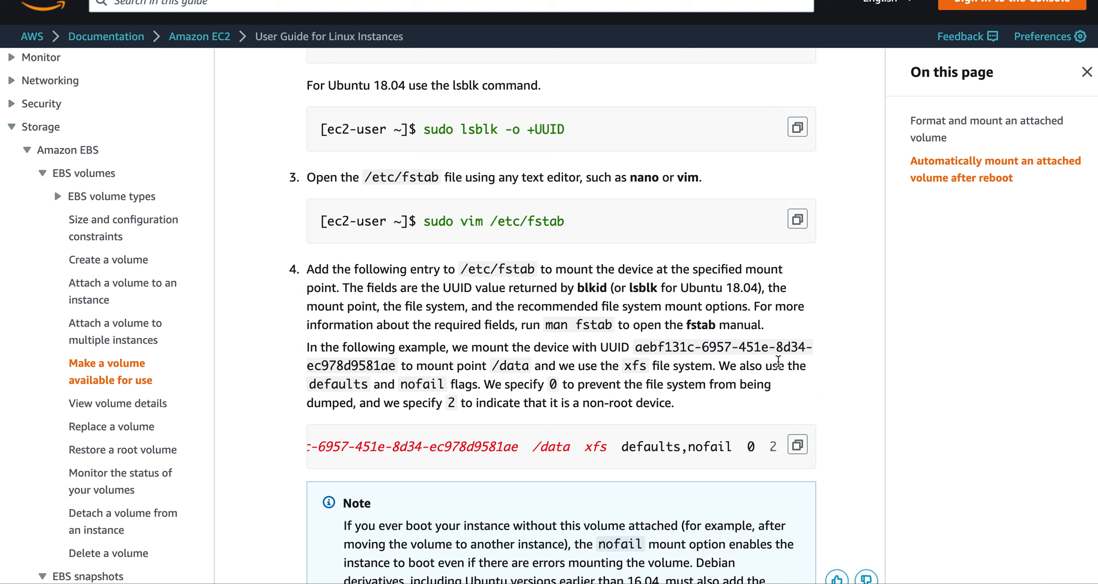
# Step: Read the guide's /etc/fstab instructions down to the verification step and copy the sudo umount /data command
pyautogui.scroll(-2, 855, 451)
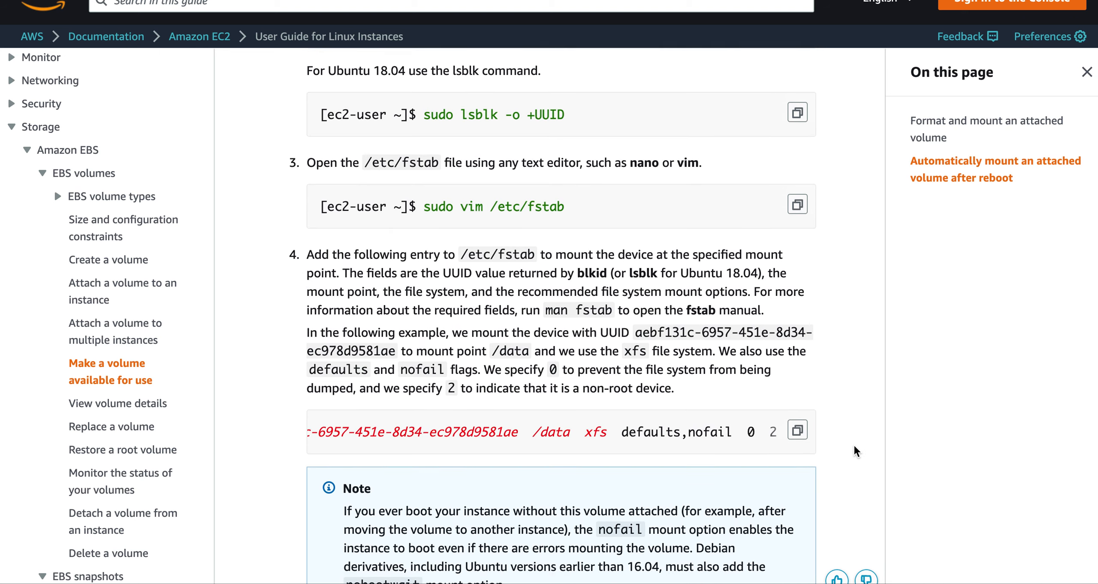
pyautogui.scroll(-3, 855, 451)
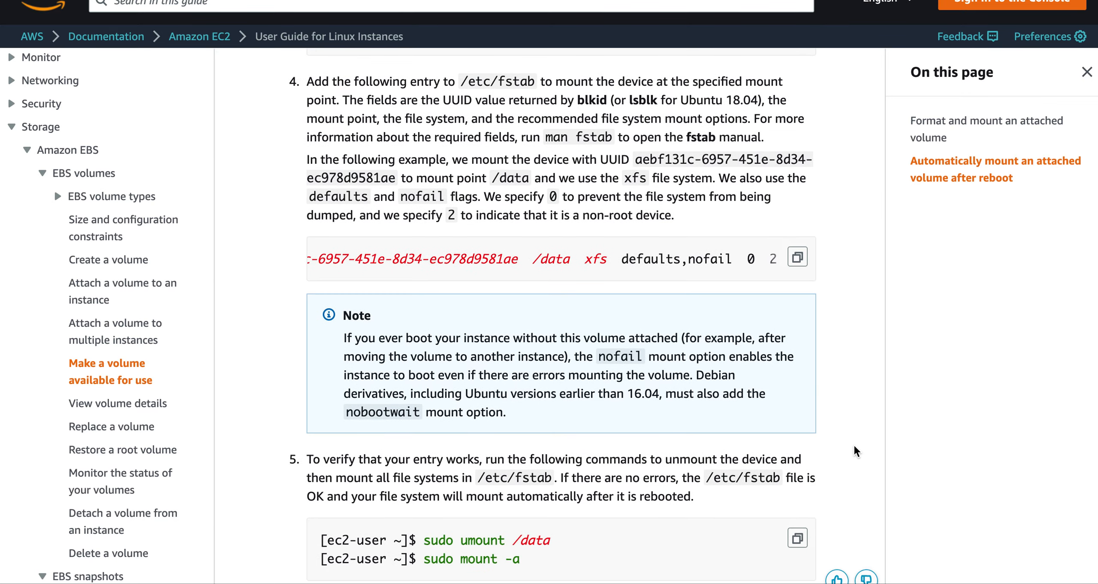
pyautogui.scroll(-2, 855, 451)
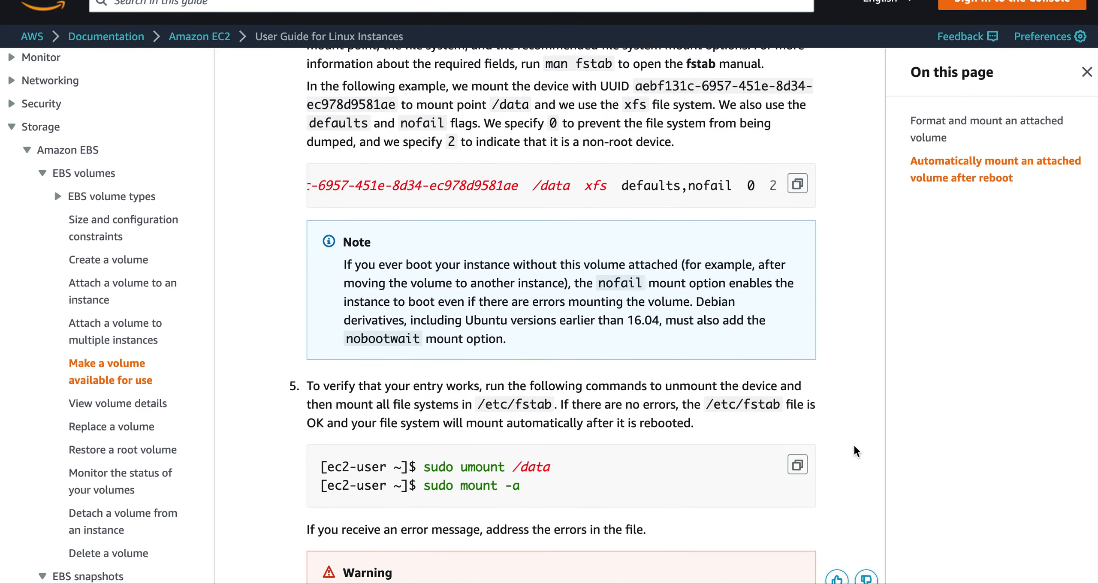
pyautogui.scroll(-1, 855, 451)
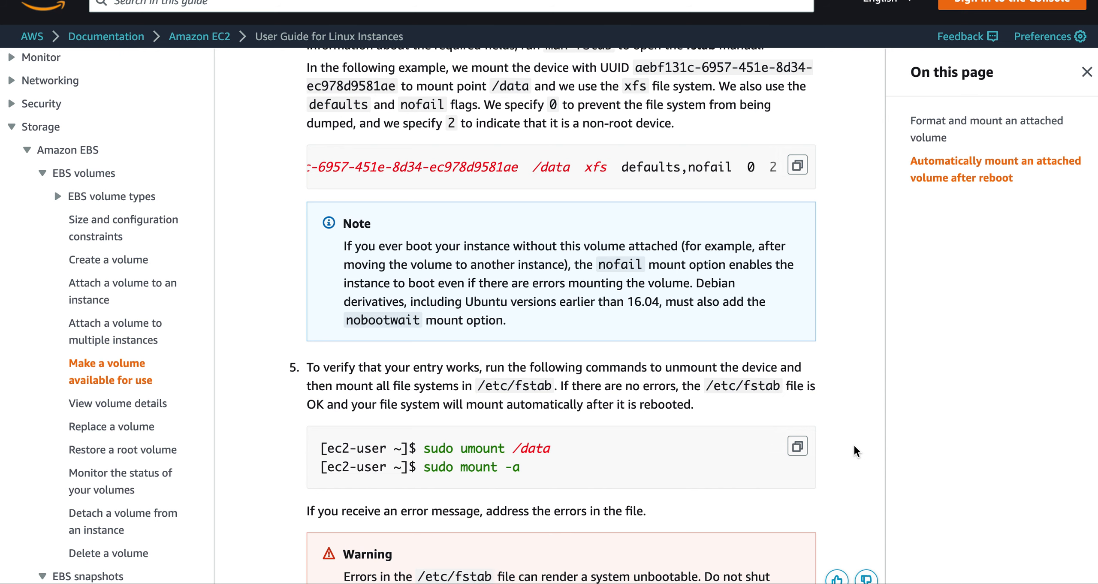
pyautogui.scroll(-2, 855, 451)
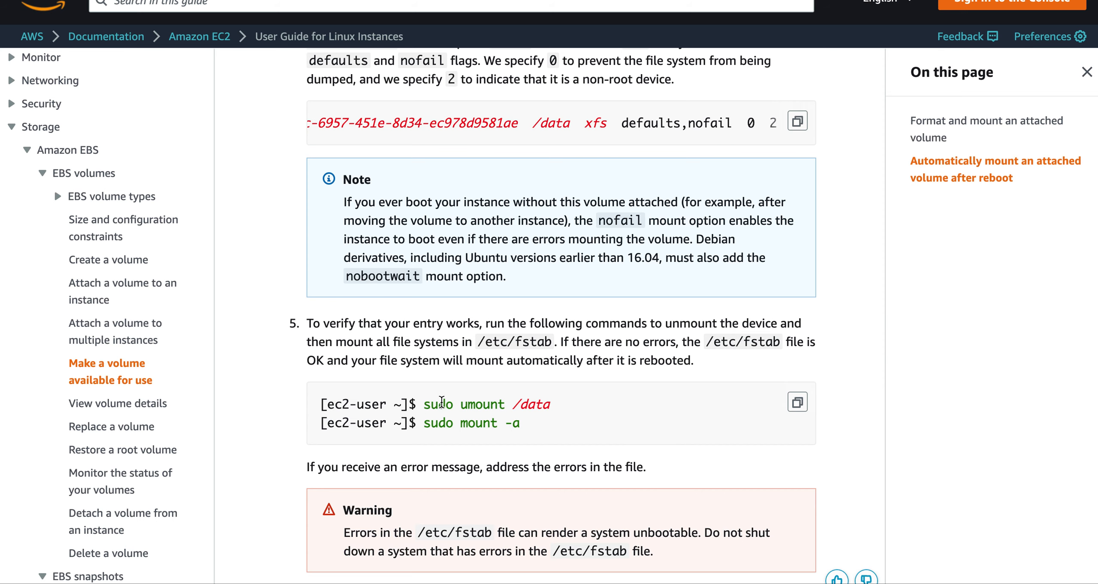
pyautogui.moveTo(423, 405); pyautogui.dragTo(554, 409)
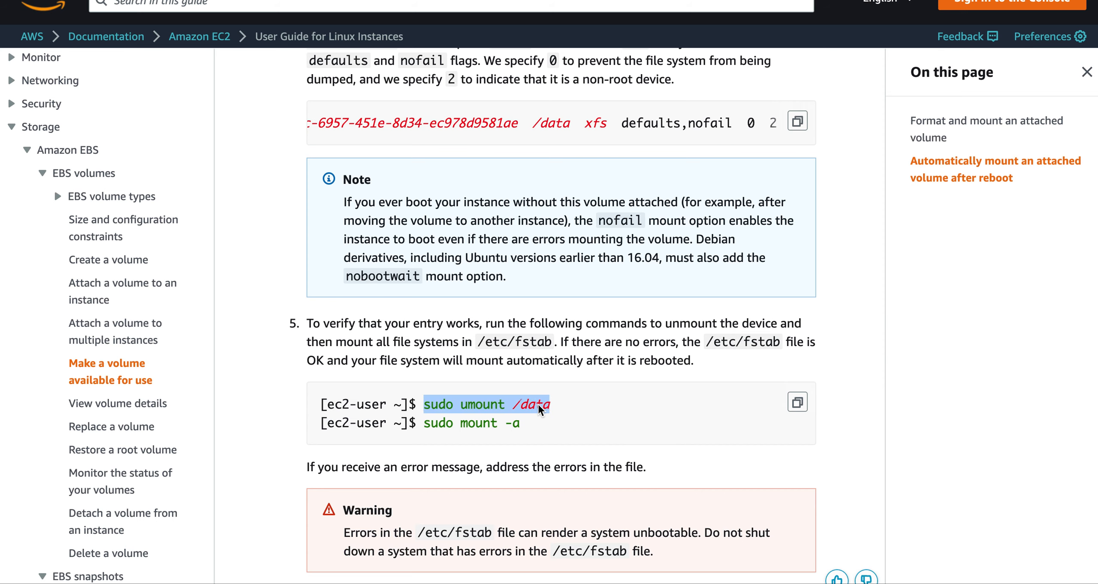
pyautogui.rightClick(540, 403)
pyautogui.click(559, 435)
# Step: Switch to the terminal and unmount the volume with sudo umount /data, changing to the home directory before retrying the command
pyautogui.press('super+Tab')
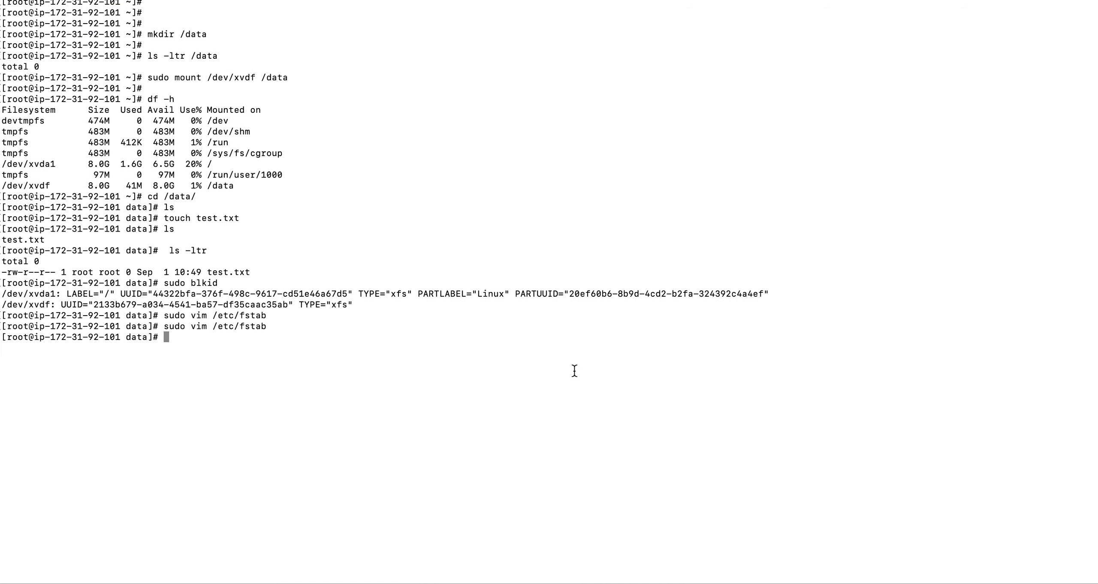
pyautogui.rightClick(578, 354)
pyautogui.click(602, 379)
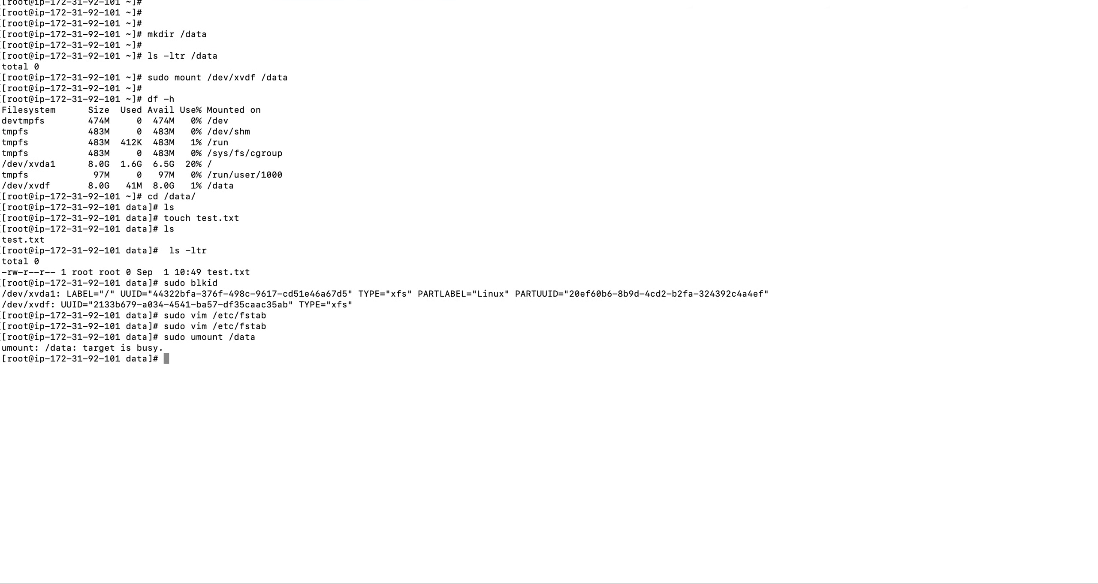
pyautogui.write('cd')
pyautogui.press('Return')
pyautogui.press('Up')
pyautogui.press('Up')
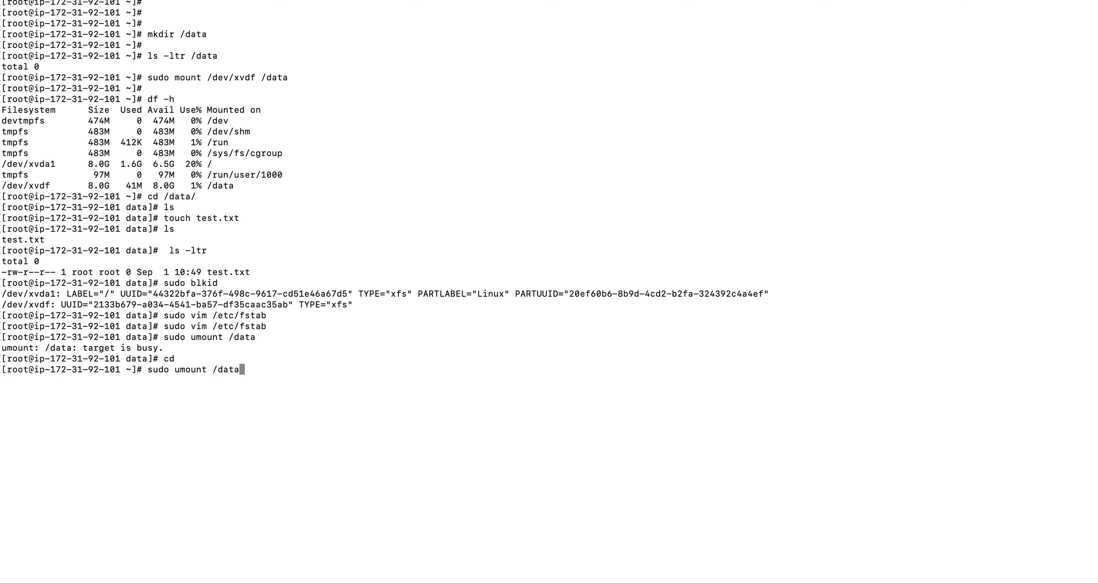
# Step: Switch to the guide in the browser and copy the sudo mount -a command from its verification step
pyautogui.press('super+Tab')
pyautogui.moveTo(426, 424); pyautogui.dragTo(525, 427)
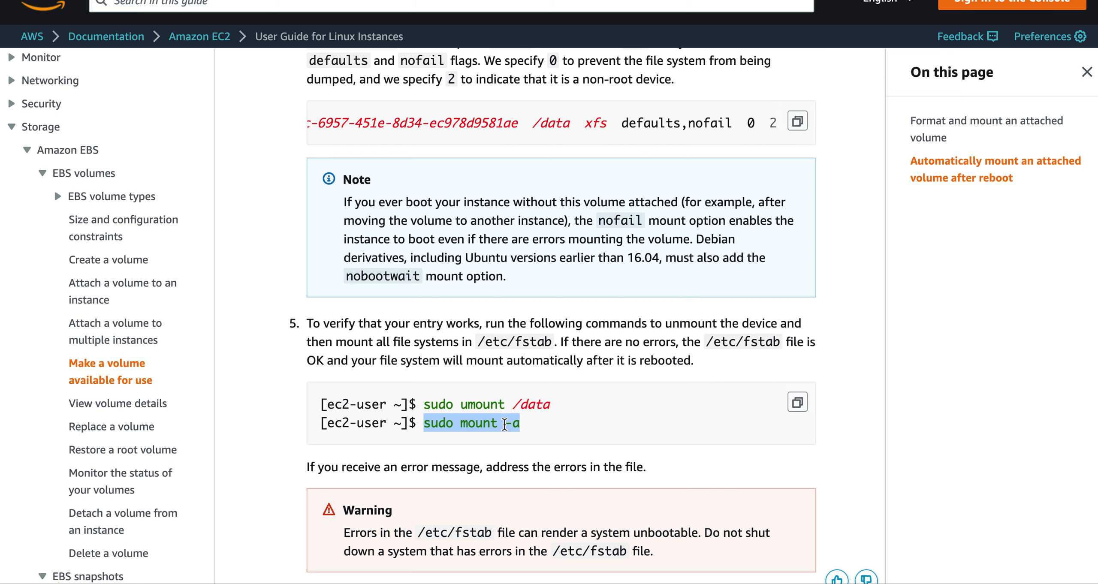
pyautogui.rightClick(505, 425)
pyautogui.click(519, 456)
# Step: Switch to the terminal, run the pending sudo umount /data and sudo mount -a, and check the mounts with df -h
pyautogui.press('super+Tab')
pyautogui.press('Return')
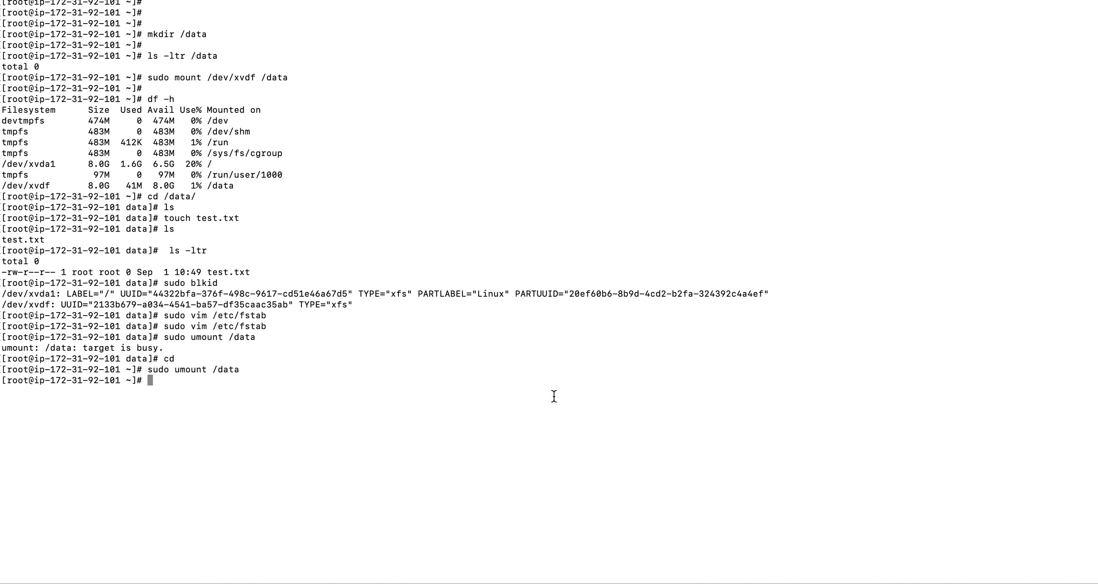
pyautogui.rightClick(553, 395)
pyautogui.click(575, 412)
pyautogui.press('Return')
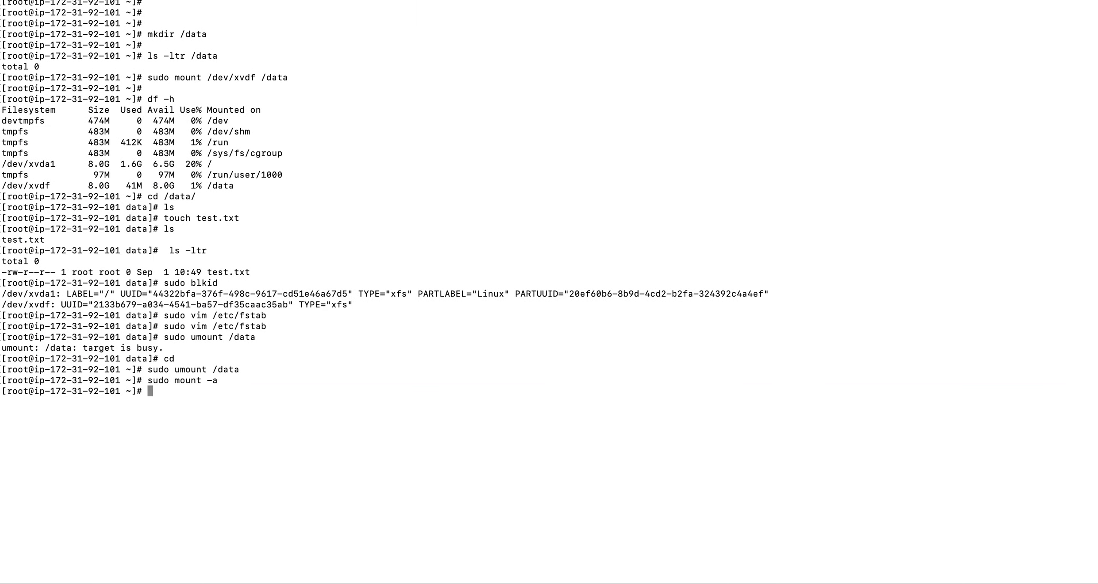
pyautogui.write('df -h')
pyautogui.press('Return')
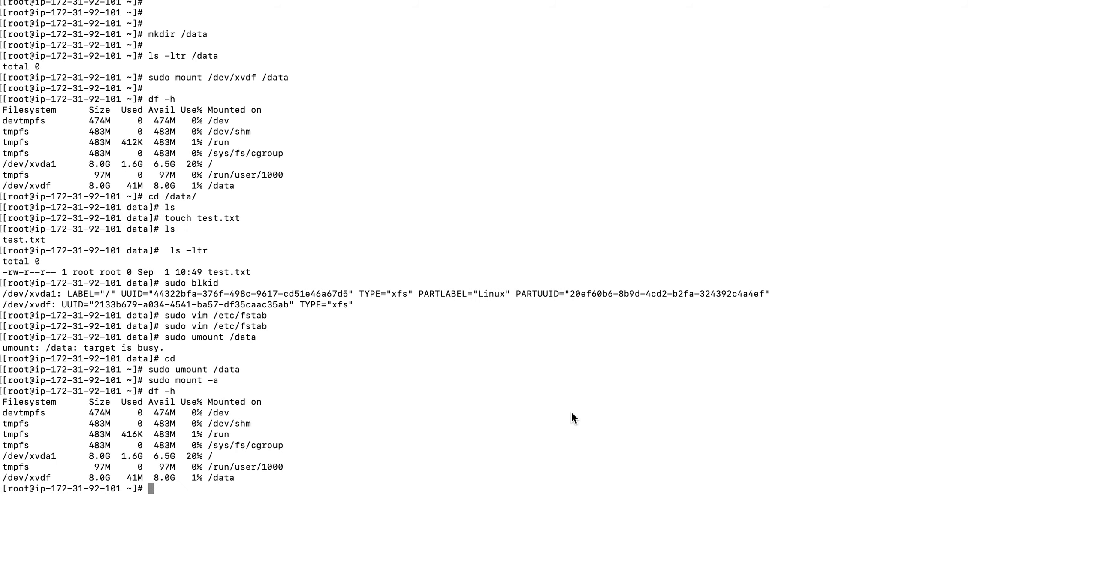
# Step: Switch to the EC2 console in the browser, open the Elastic Block Store volumes list, and refresh it
pyautogui.press('super+Tab')
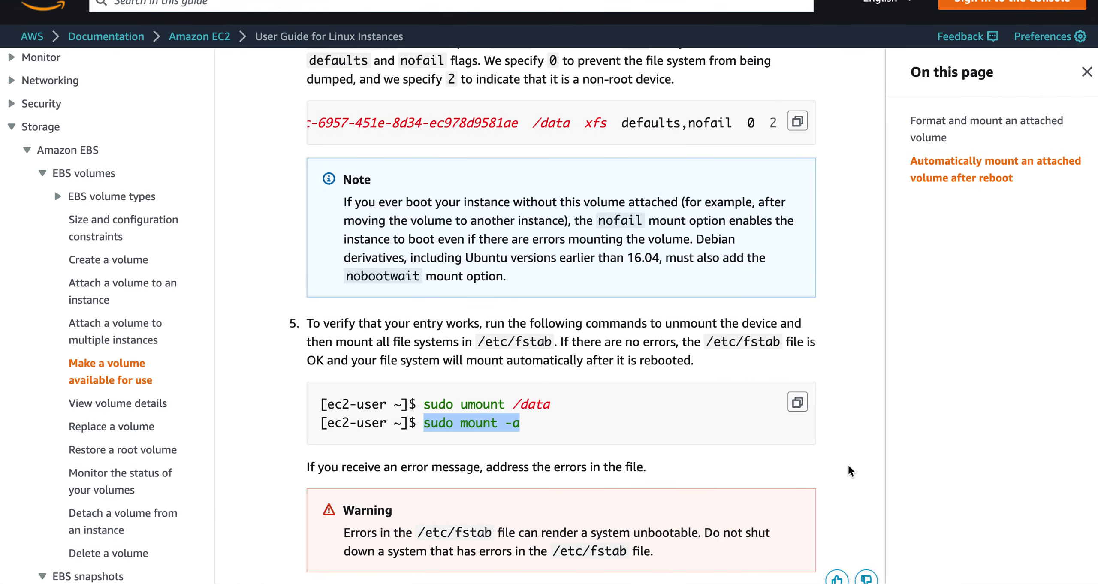
pyautogui.scroll(-3, 850, 471)
pyautogui.scroll(-3, 850, 471)
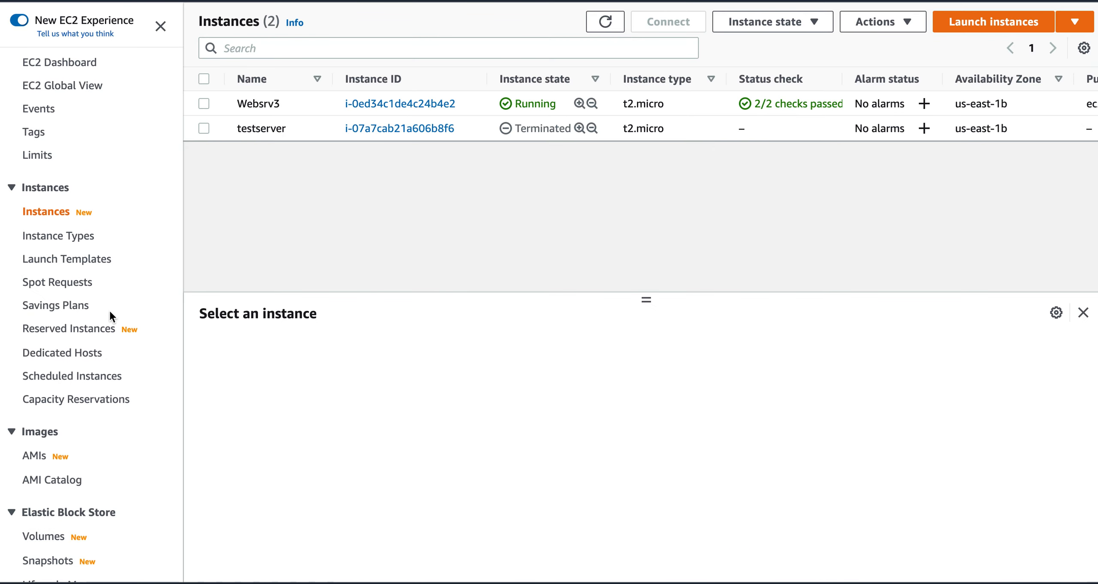
pyautogui.scroll(-2, 98, 441)
pyautogui.click(39, 457)
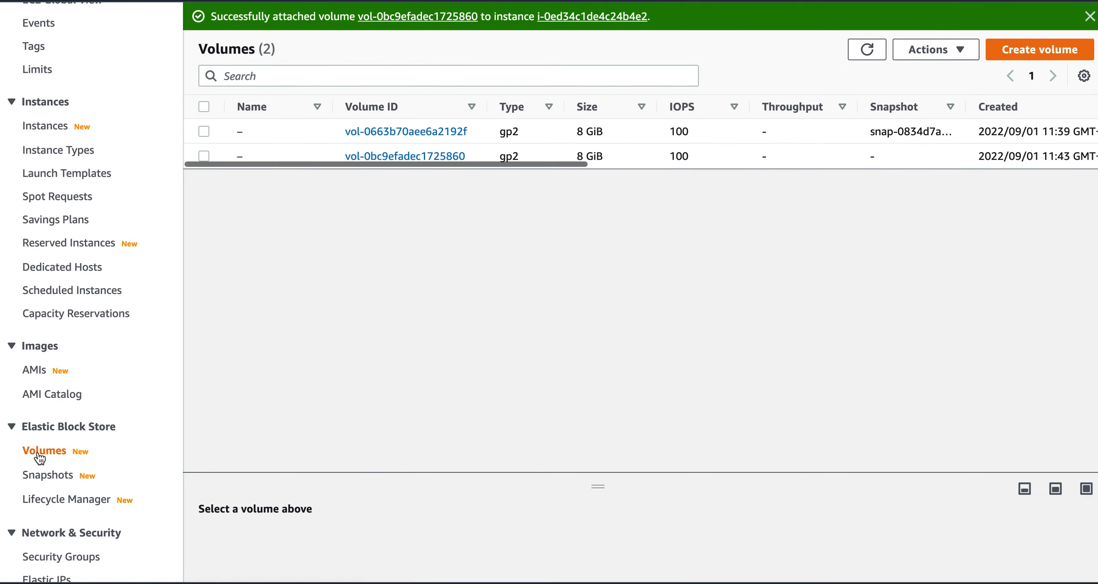
pyautogui.click(868, 50)
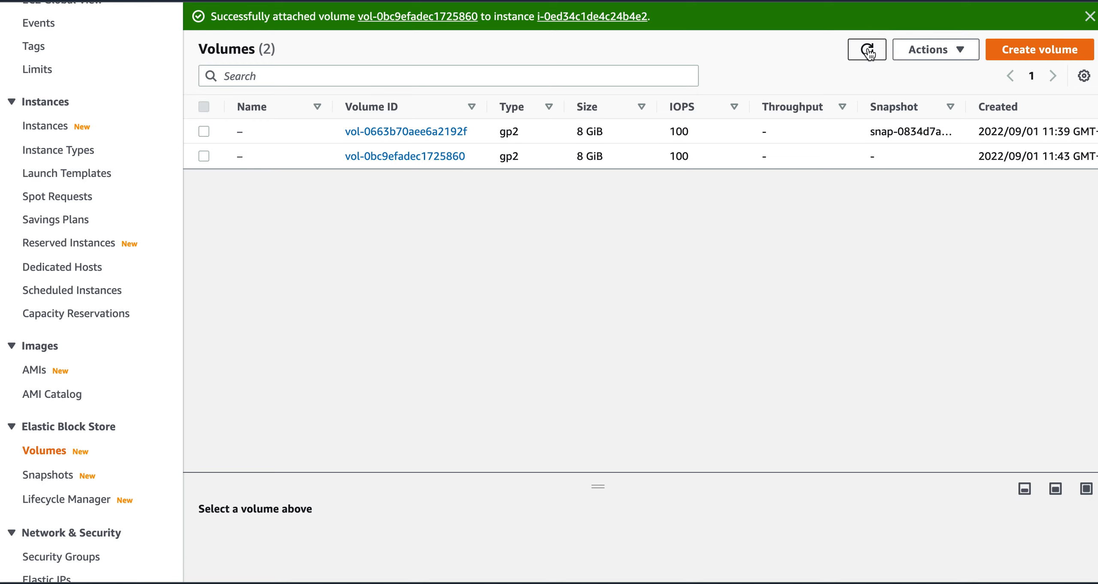
pyautogui.click(1090, 16)
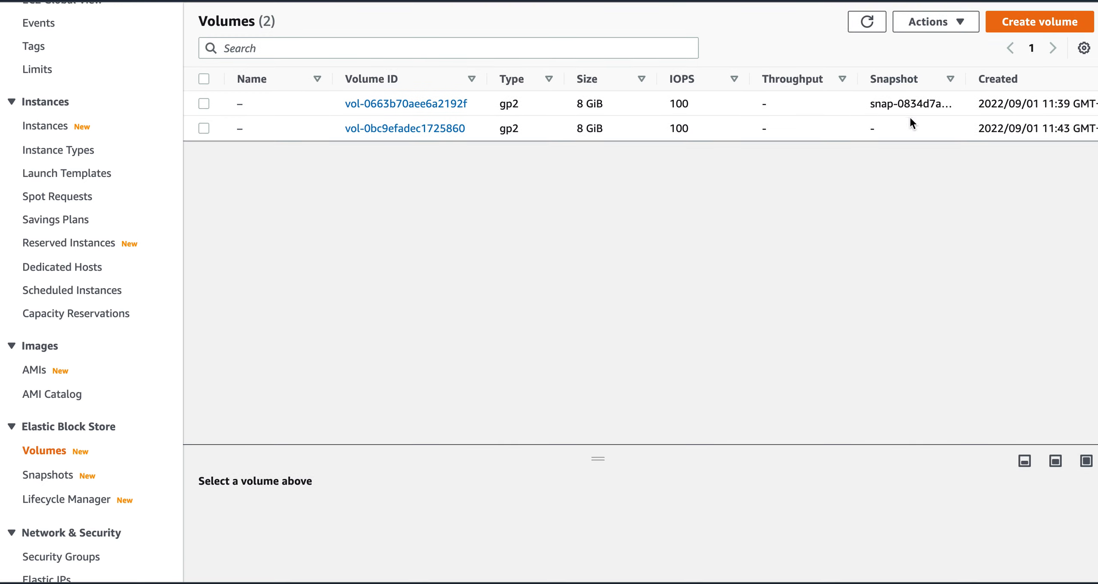
# Step: Examine the volumes' state, attached instances, status and encryption columns
pyautogui.hscroll(5, 897, 131)
pyautogui.hscroll(15, 898, 129)
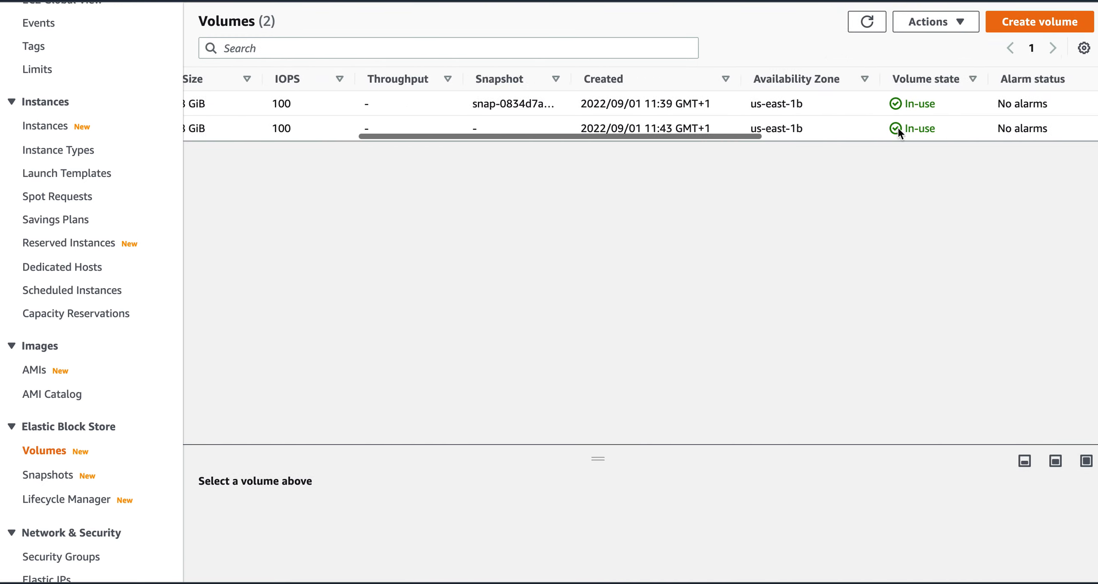
pyautogui.hscroll(11, 898, 131)
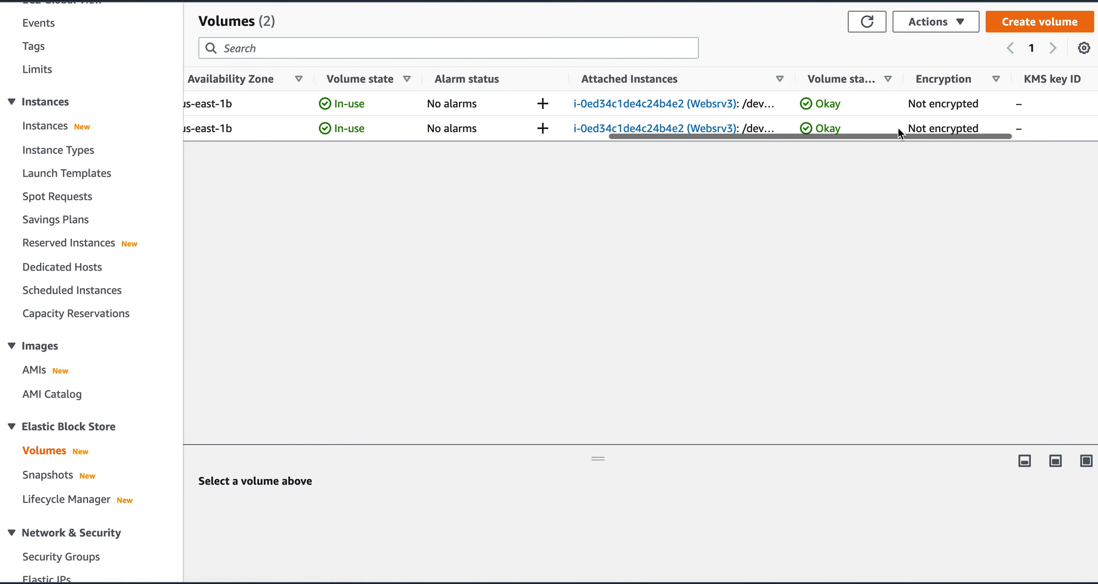
pyautogui.hscroll(-20, 899, 132)
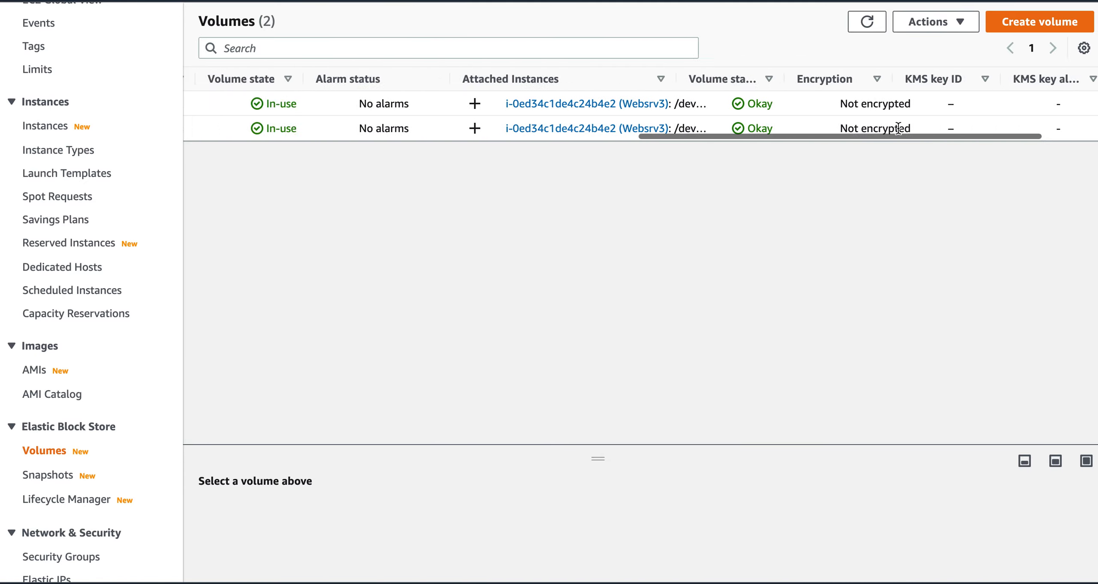
pyautogui.hscroll(-1, 900, 131)
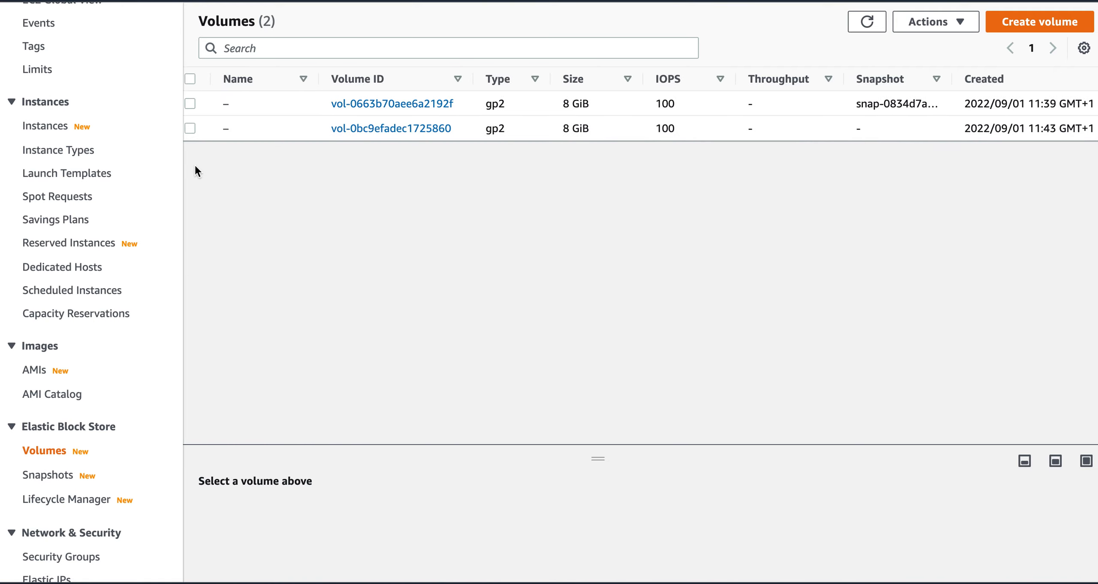
# Step: Create a snapshot of volume vol-0bc9efadec1725860 with the description snapshot1 and refresh the volumes list
pyautogui.click(190, 129)
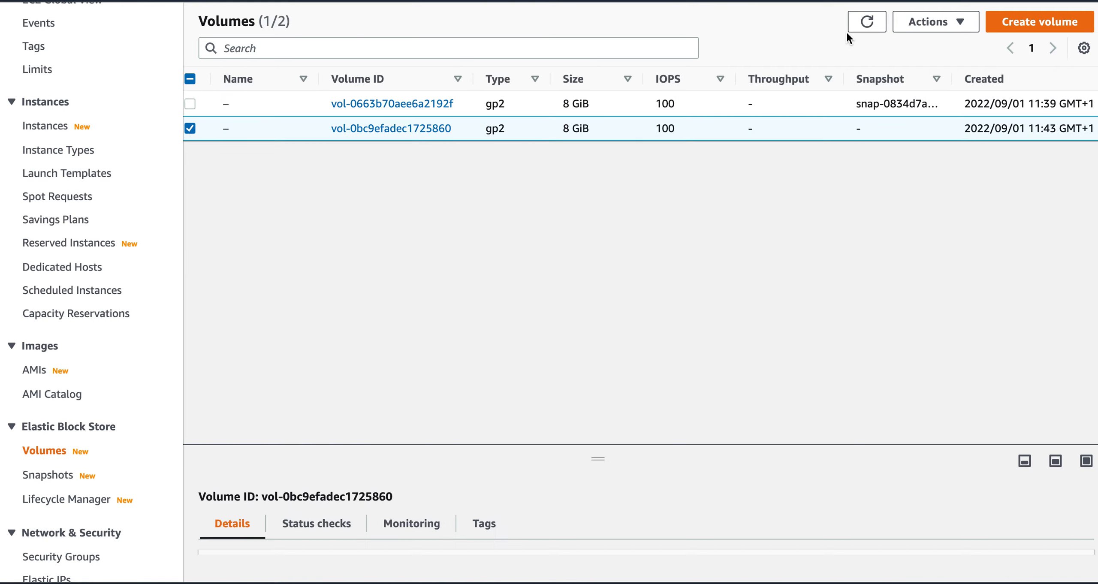
pyautogui.click(931, 21)
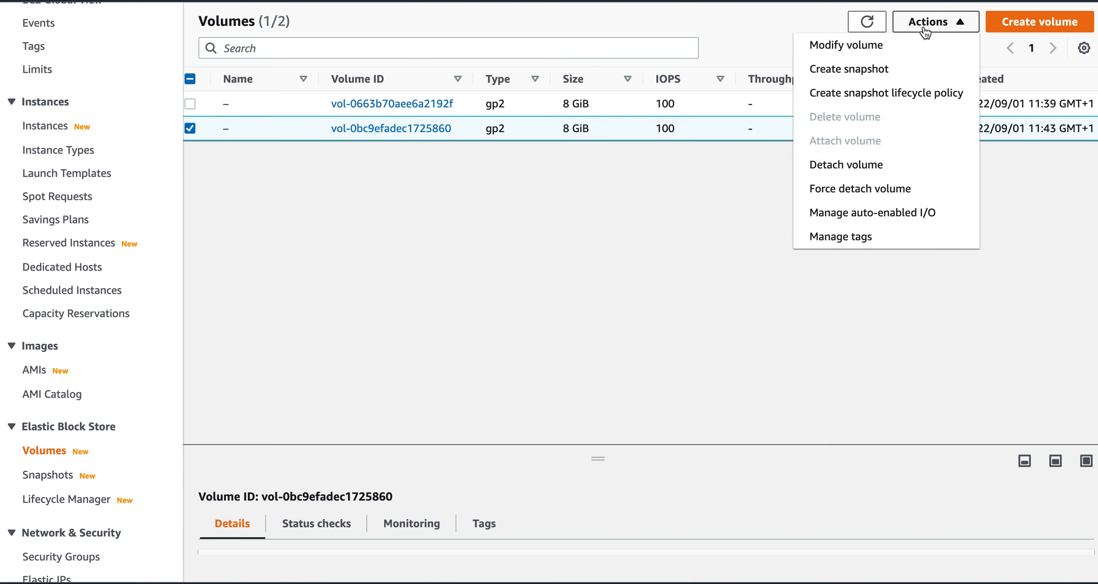
pyautogui.click(864, 71)
pyautogui.click(255, 278)
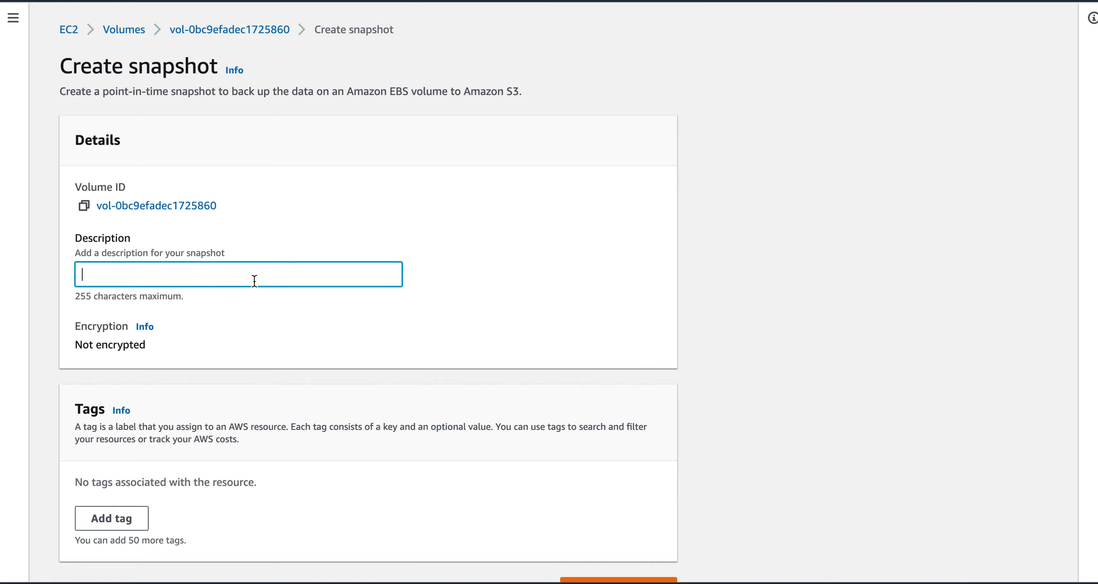
pyautogui.write('snapshot1')
pyautogui.scroll(-1, 676, 381)
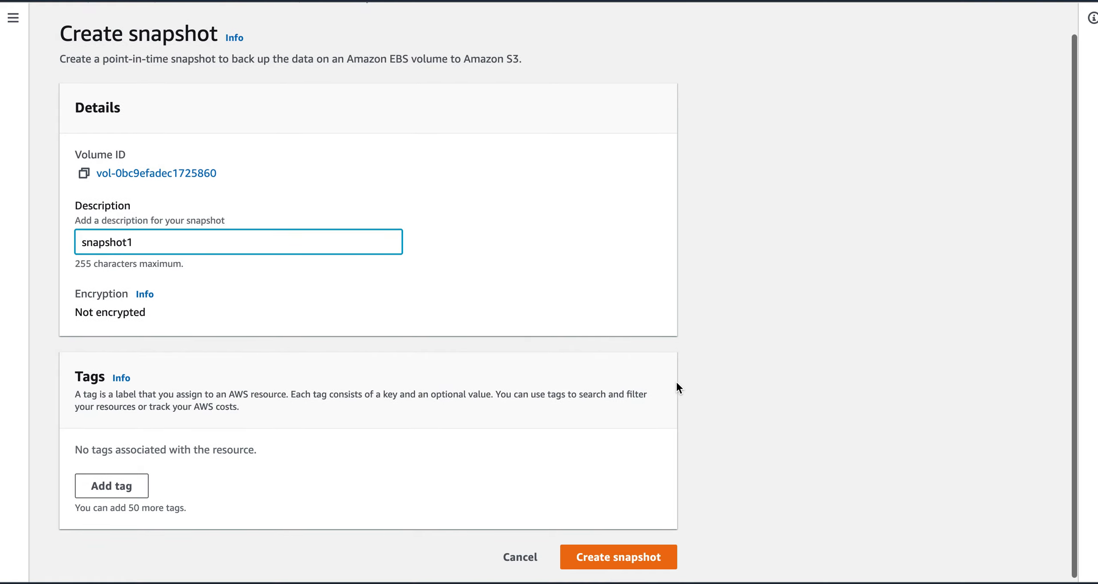
pyautogui.click(620, 554)
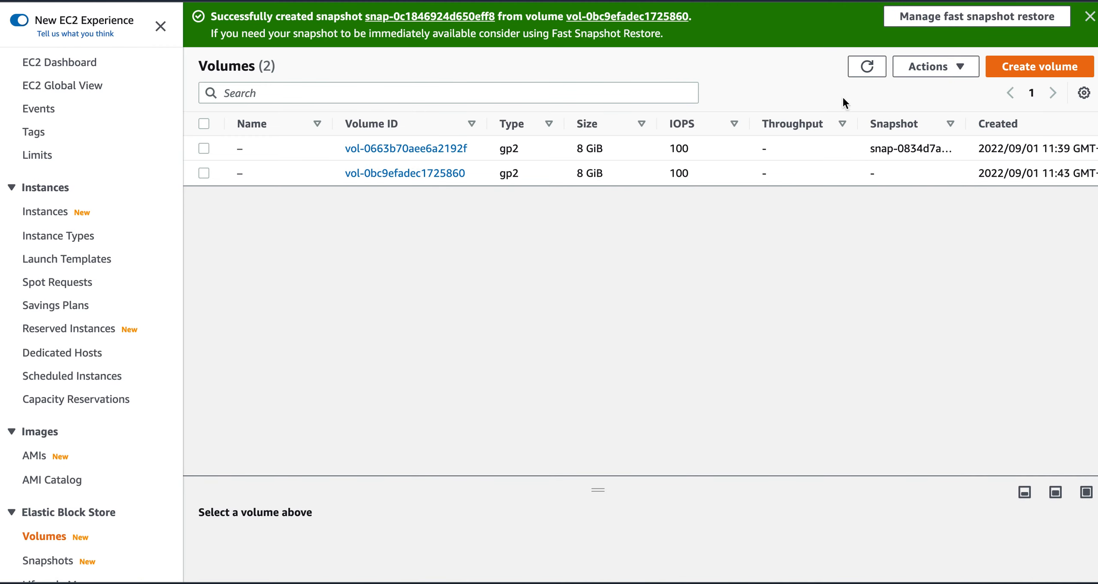
pyautogui.click(866, 69)
pyautogui.click(1090, 17)
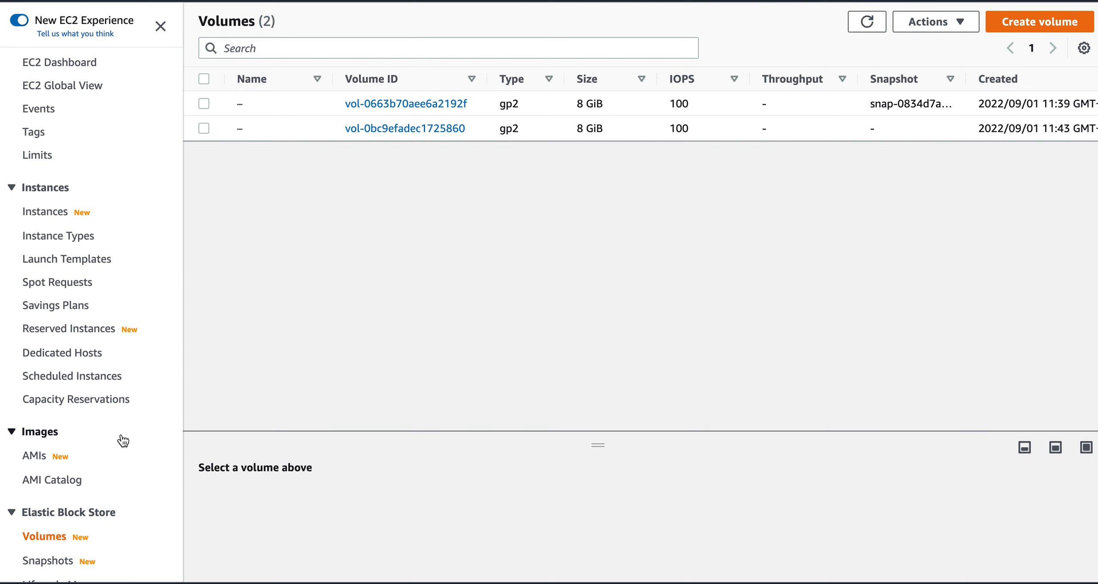
# Step: Open the Elastic Block Store snapshots list and refresh it
pyautogui.scroll(-2, 120, 494)
pyautogui.click(64, 501)
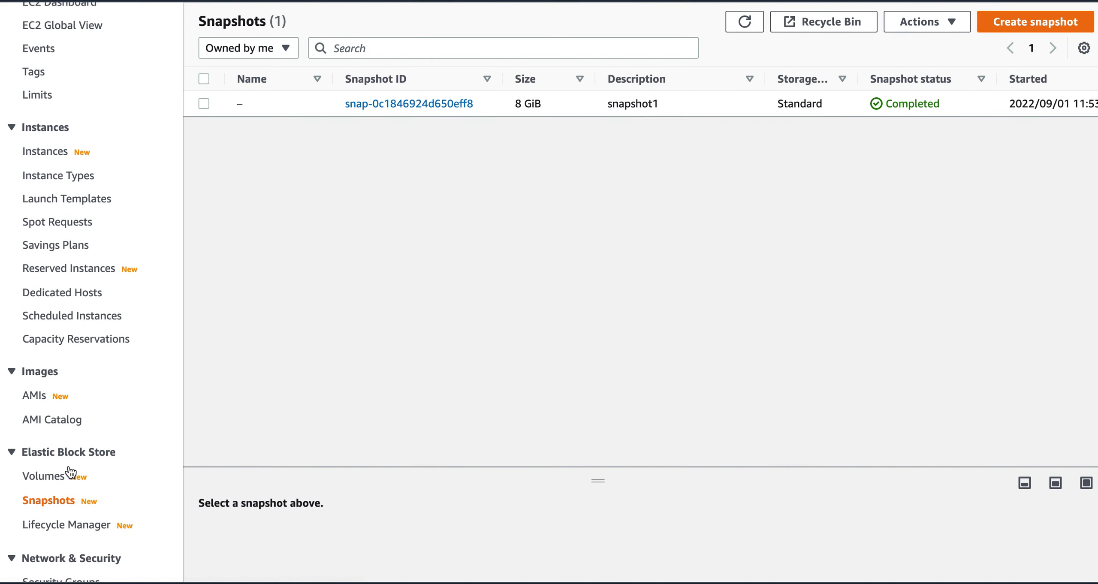
pyautogui.click(744, 22)
# Step: Examine snapshot1's status, start time, progress and encryption columns, refreshing the list several times
pyautogui.hscroll(10, 782, 108)
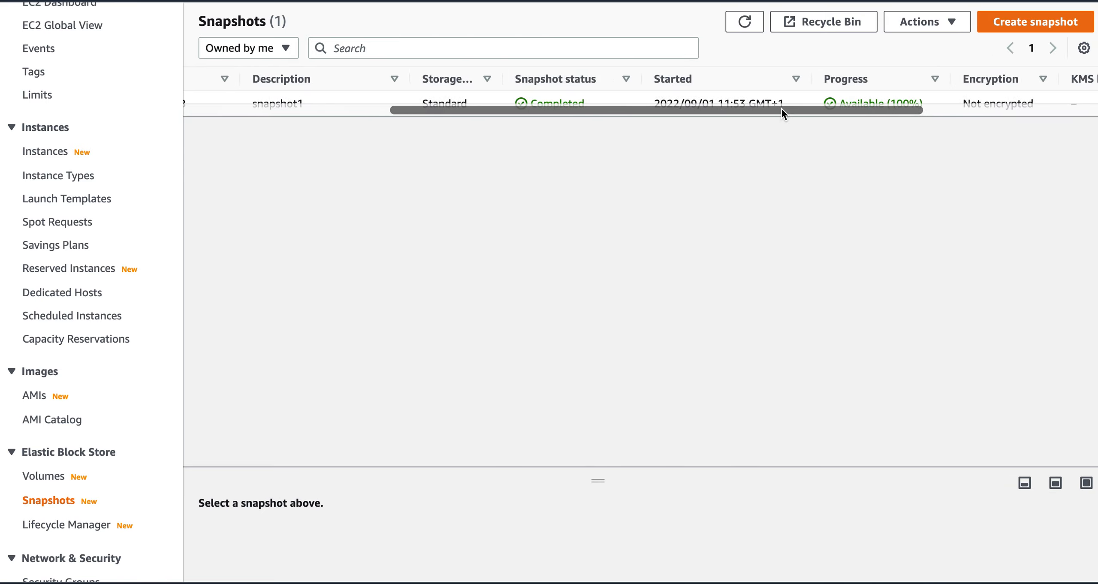
pyautogui.hscroll(-10, 781, 108)
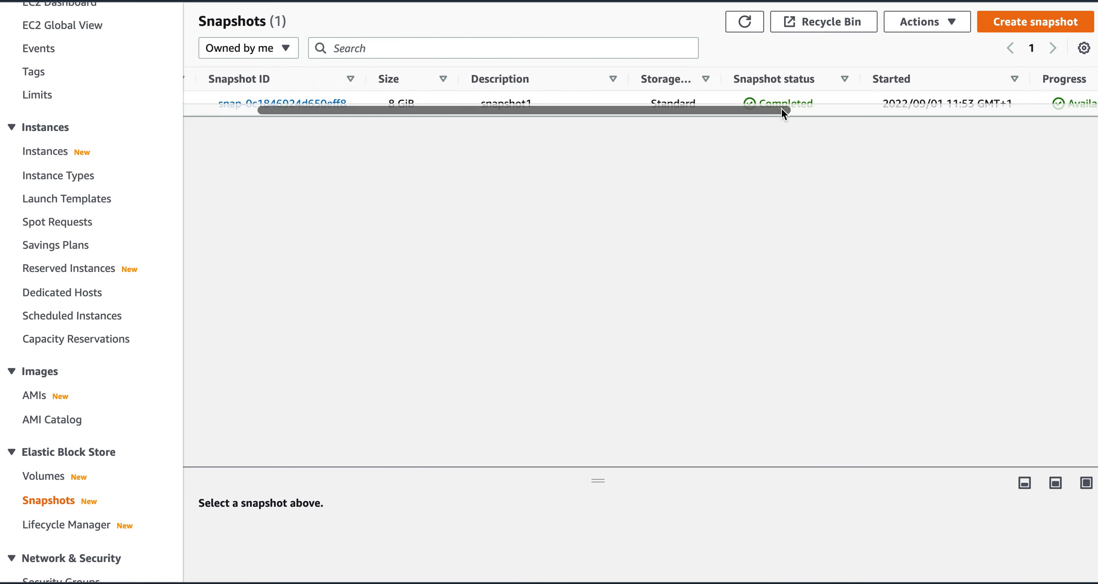
pyautogui.click(745, 21)
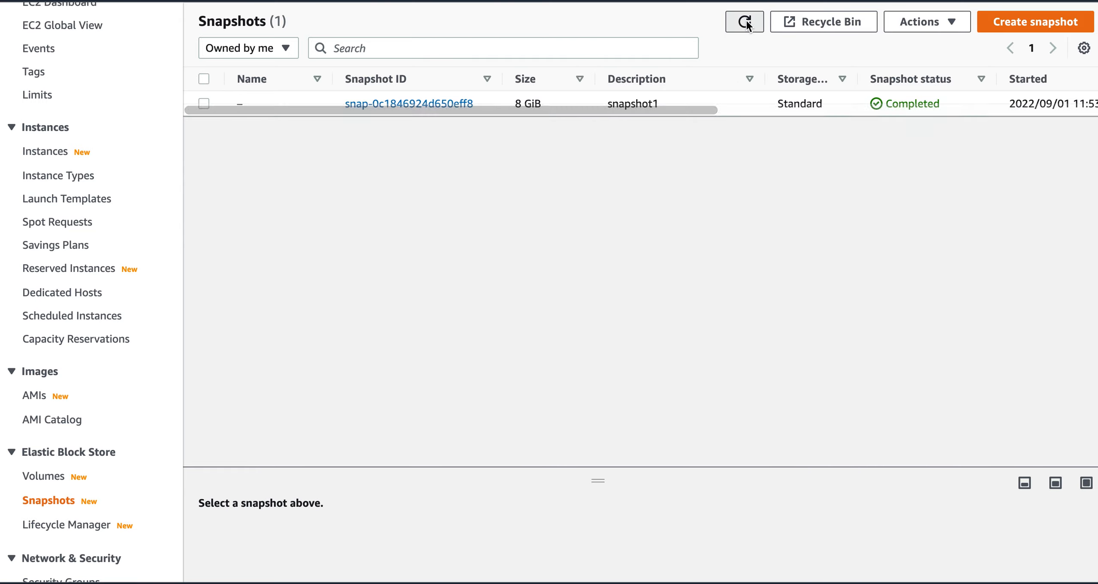
pyautogui.hscroll(10, 745, 105)
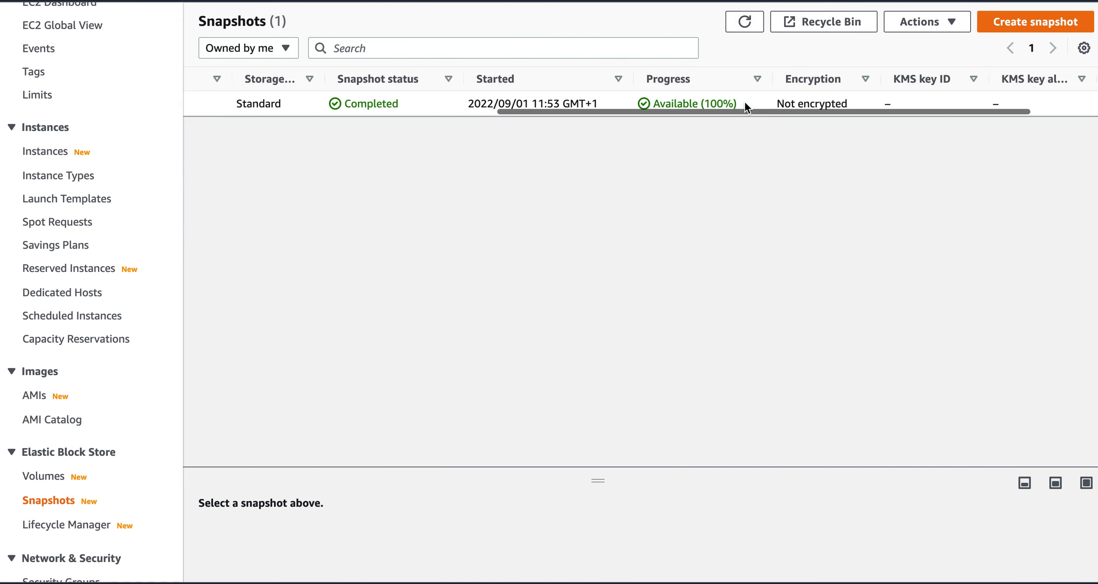
pyautogui.click(737, 25)
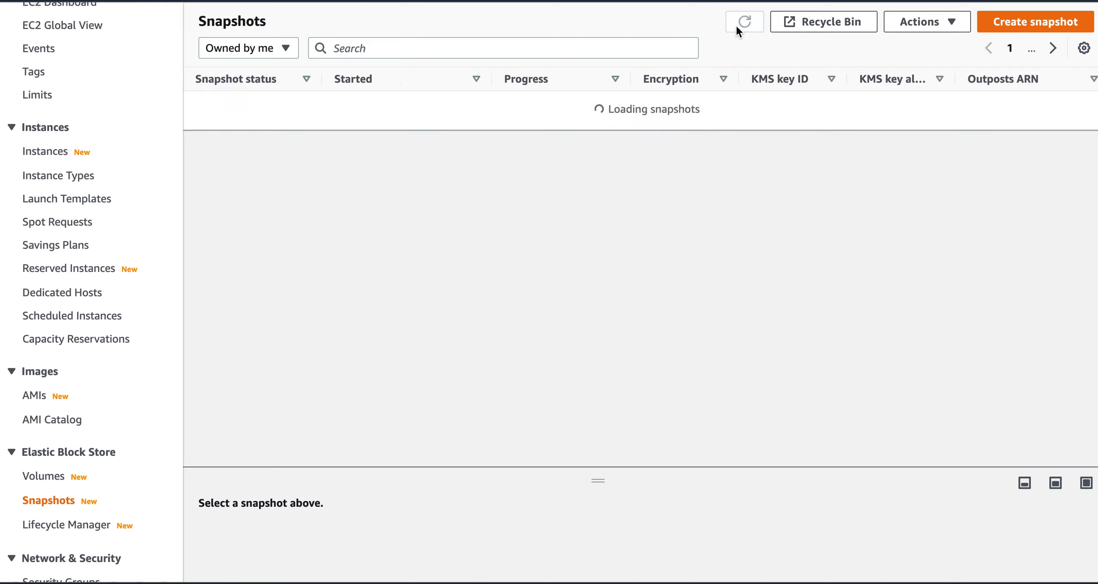
pyautogui.hscroll(-10, 706, 101)
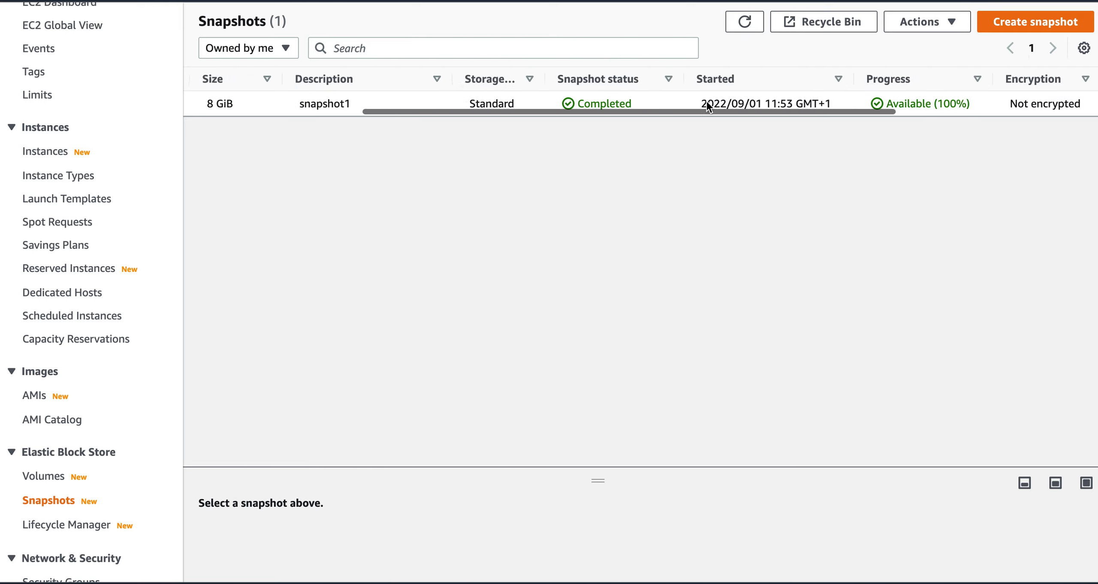
pyautogui.hscroll(-3, 707, 102)
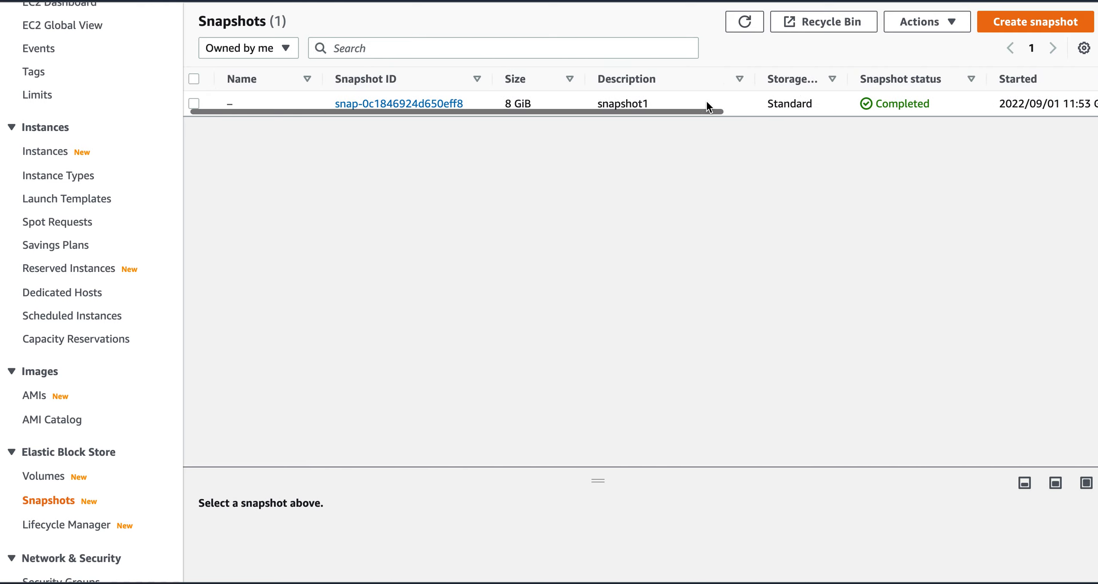
pyautogui.click(745, 22)
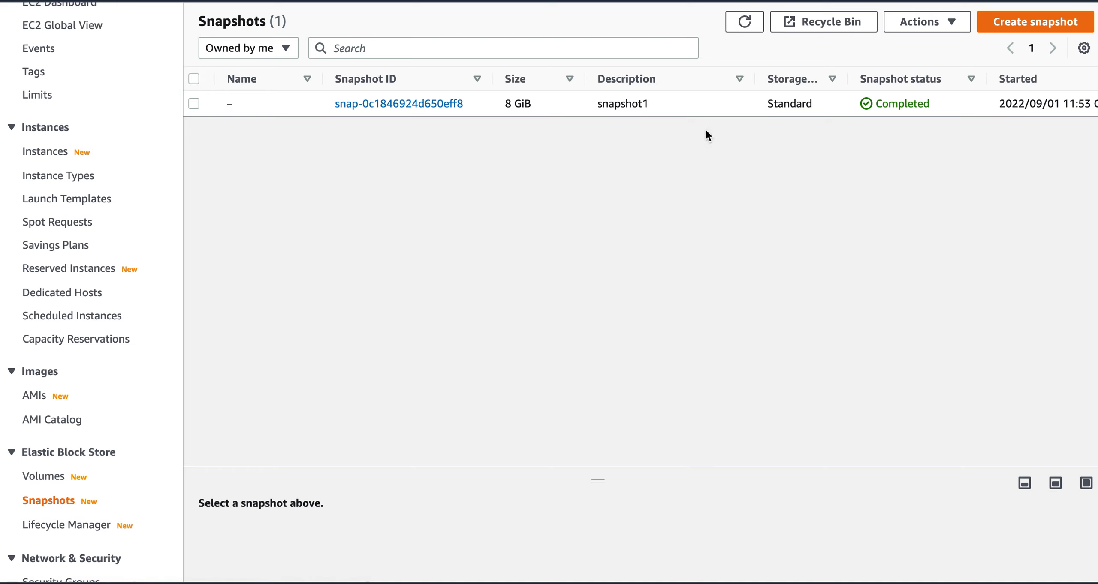
pyautogui.hscroll(8, 724, 105)
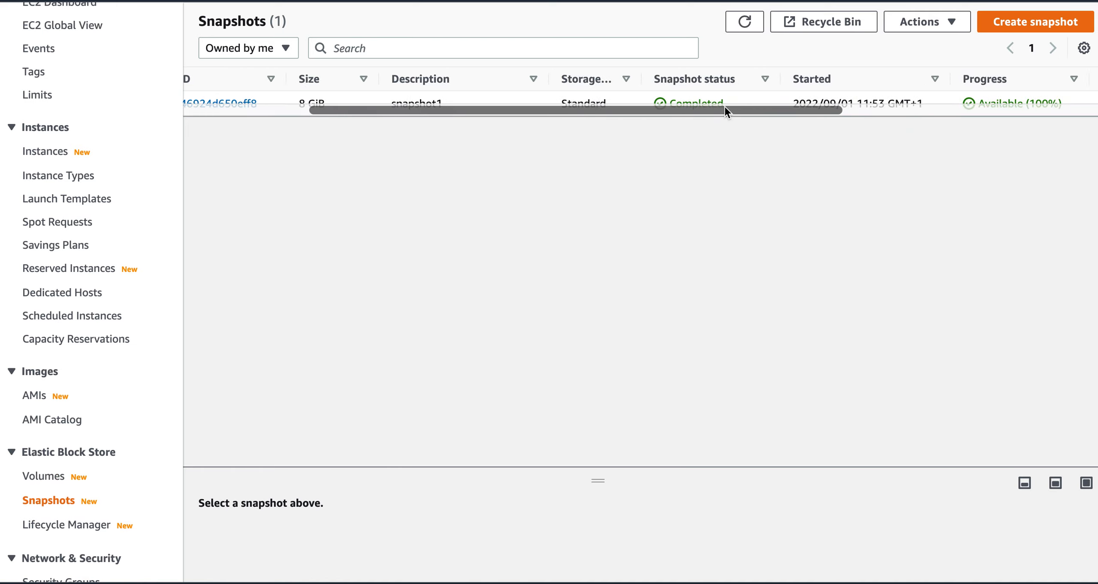
pyautogui.hscroll(6, 724, 106)
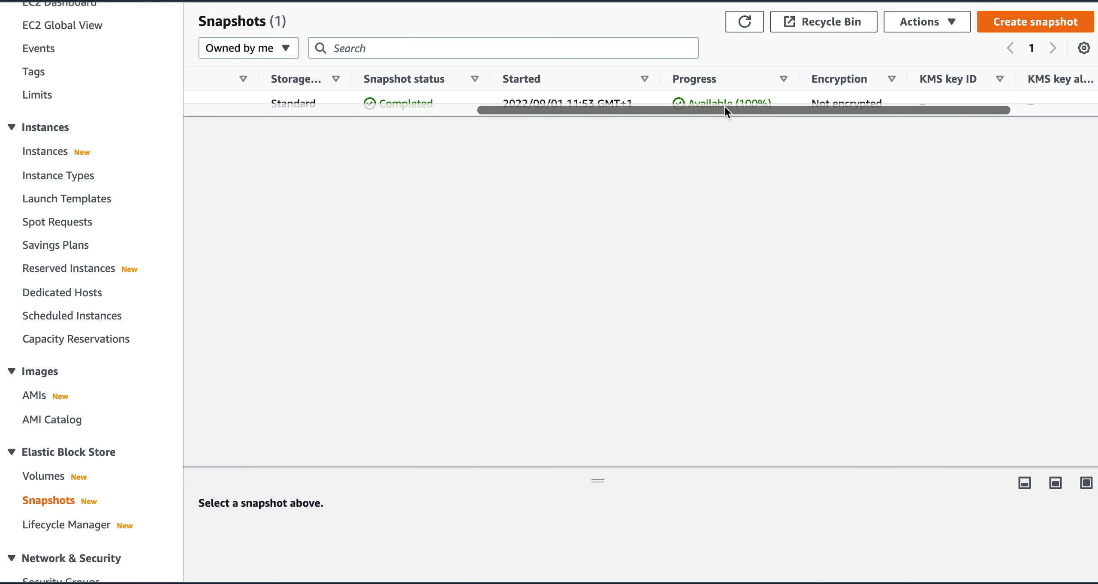
pyautogui.hscroll(2, 724, 107)
pyautogui.hscroll(-8, 724, 106)
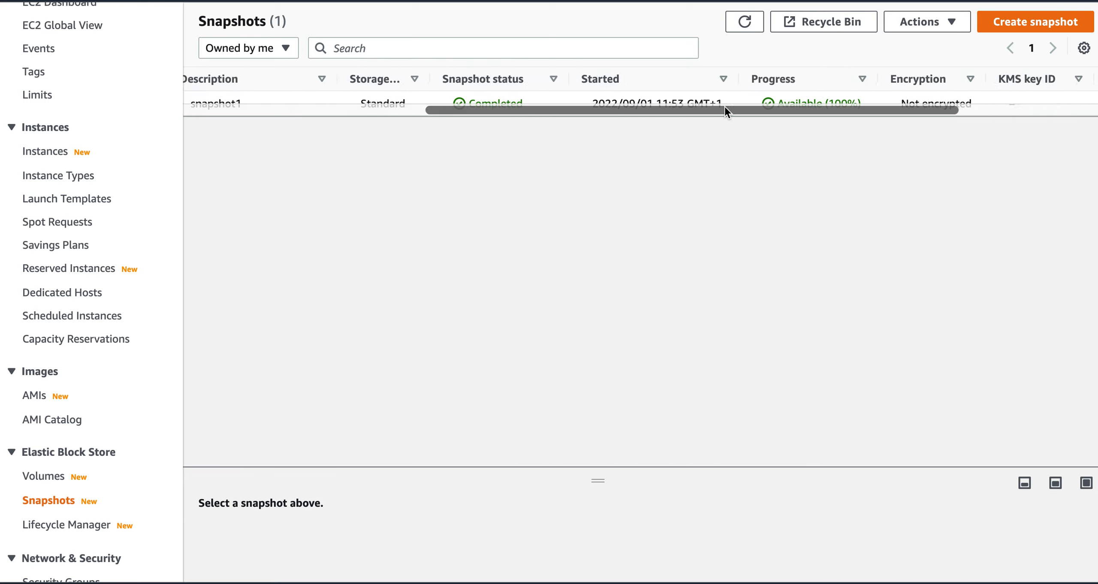
pyautogui.hscroll(-3, 724, 107)
pyautogui.hscroll(-4, 724, 107)
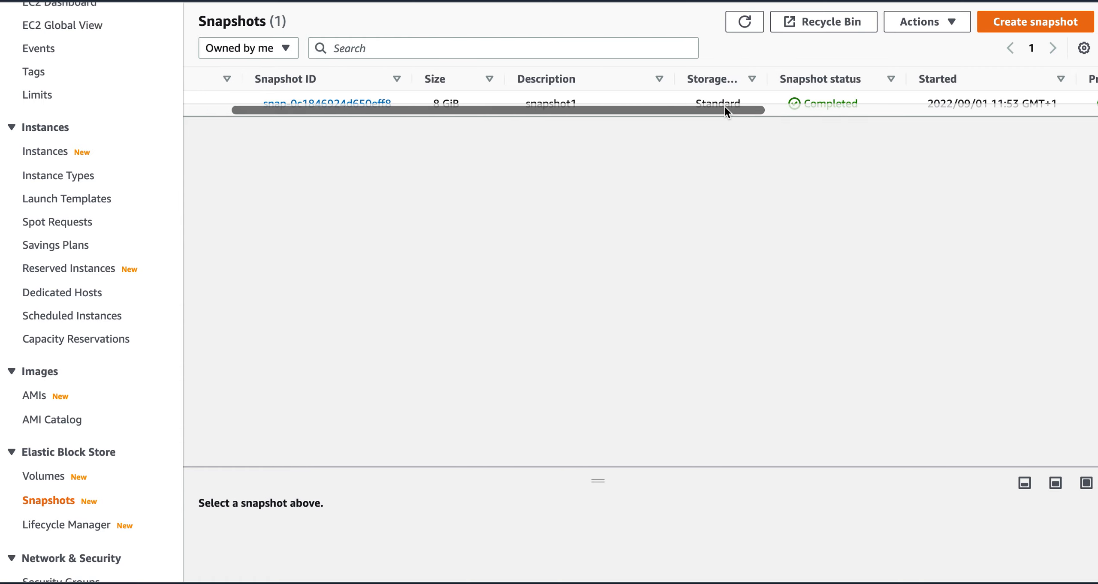
# Step: Examine the snapshot, state, attachment and encryption columns of volume vol-0bc9efadec1725860 in the volumes list, and refresh the list
pyautogui.click(52, 477)
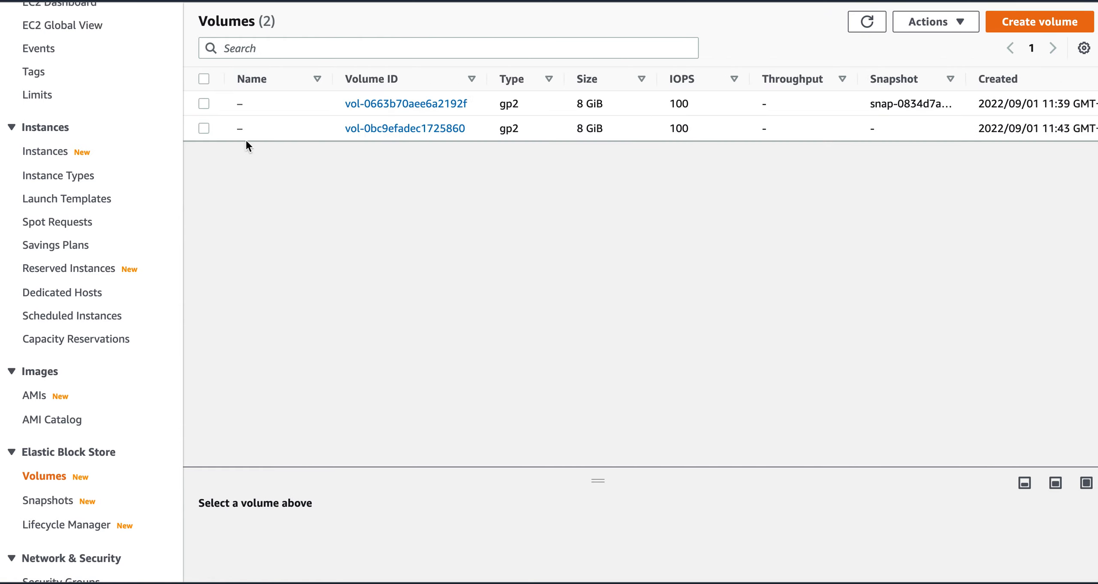
pyautogui.click(203, 129)
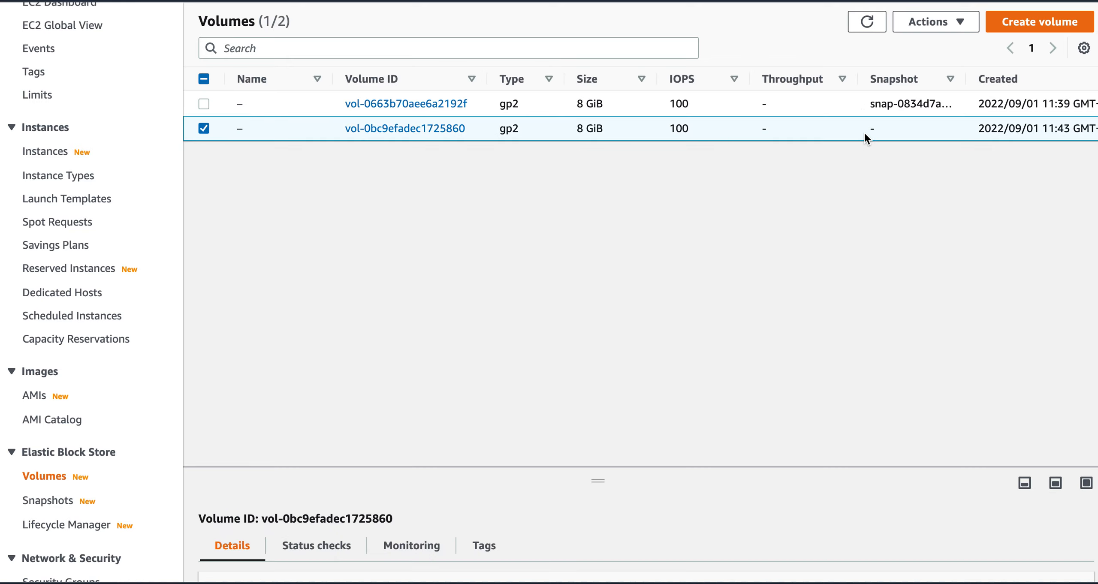
pyautogui.hscroll(10, 863, 129)
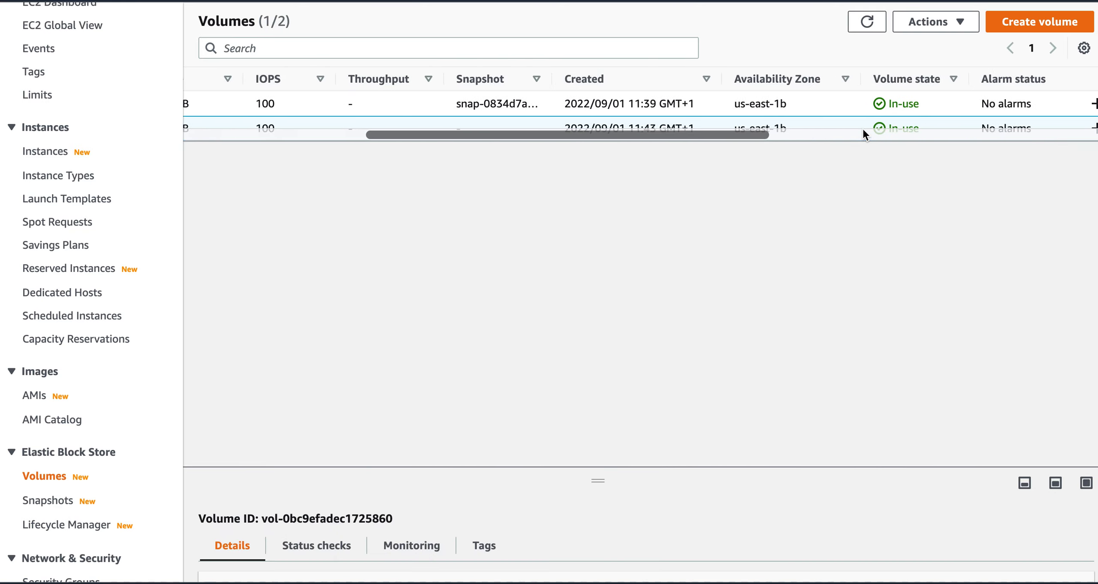
pyautogui.hscroll(3, 863, 130)
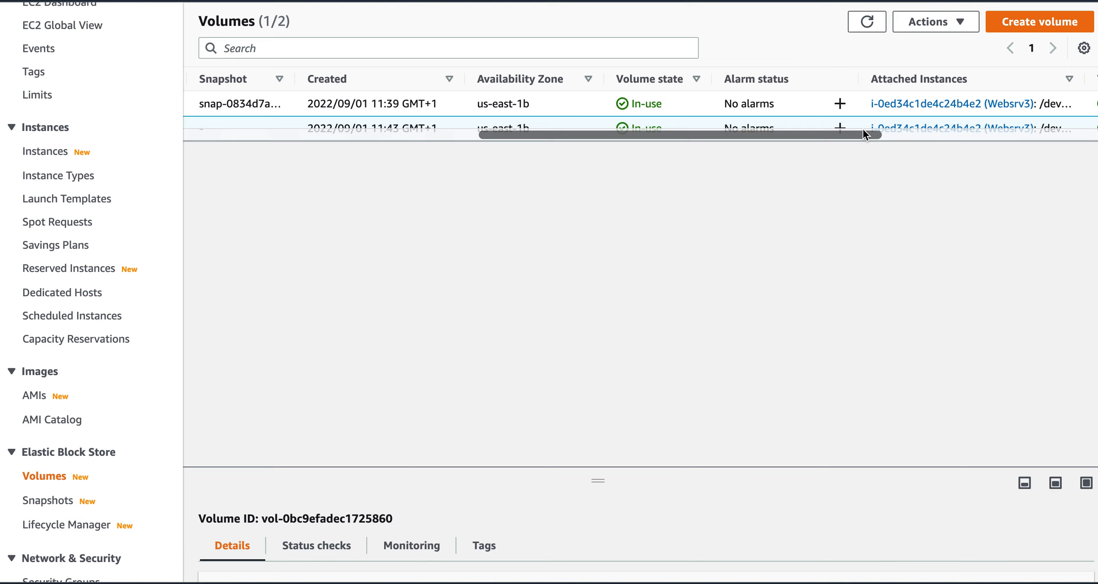
pyautogui.hscroll(20, 863, 133)
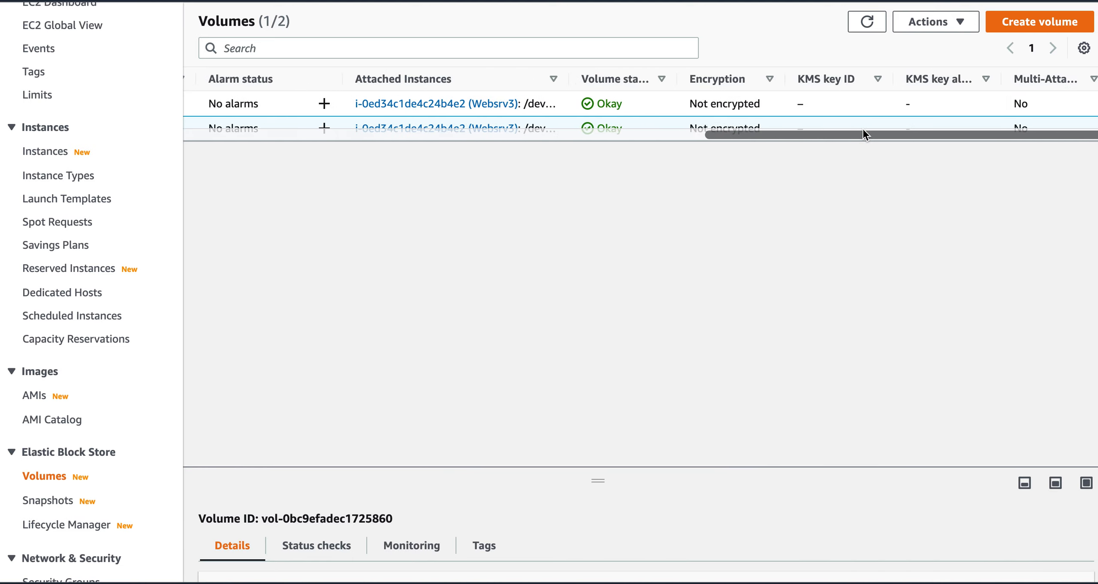
pyautogui.hscroll(-20, 863, 129)
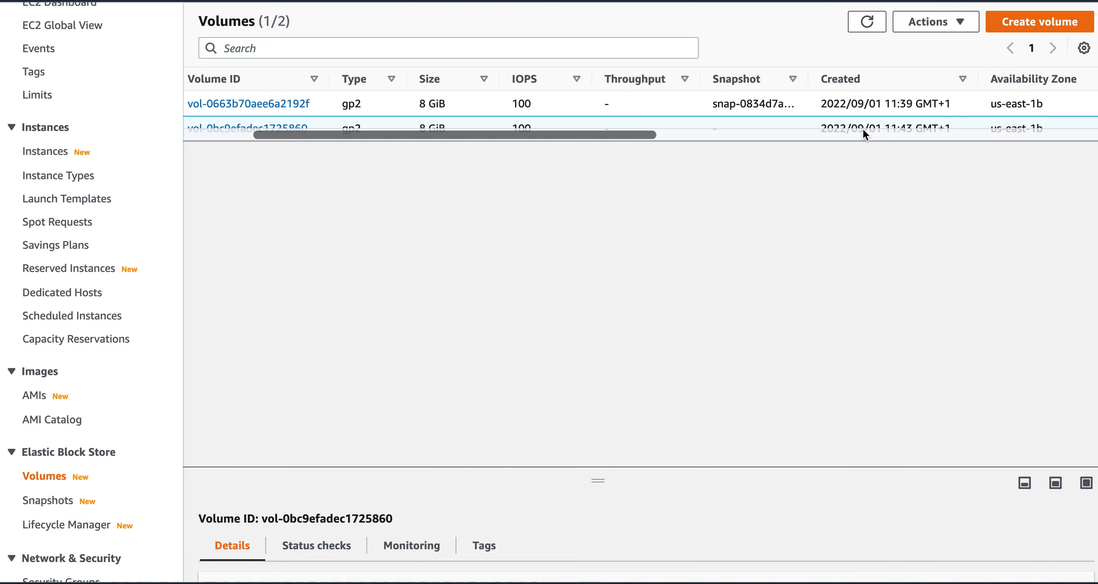
pyautogui.hscroll(-5, 862, 127)
pyautogui.click(871, 22)
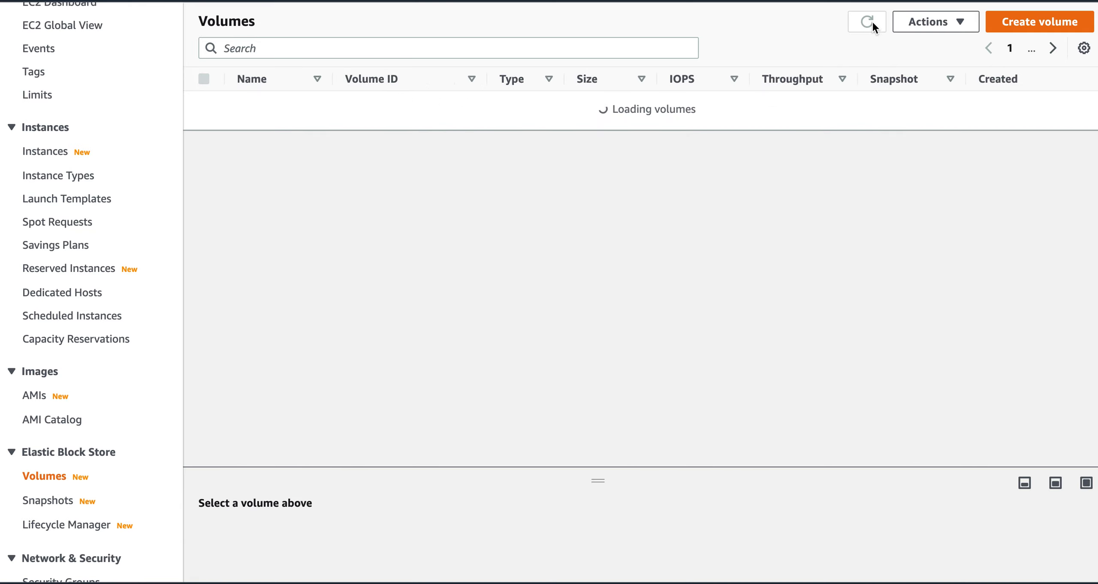
# Step: Return to the Elastic Block Store snapshots list, refresh it and select snapshot1 to show its details
pyautogui.click(50, 501)
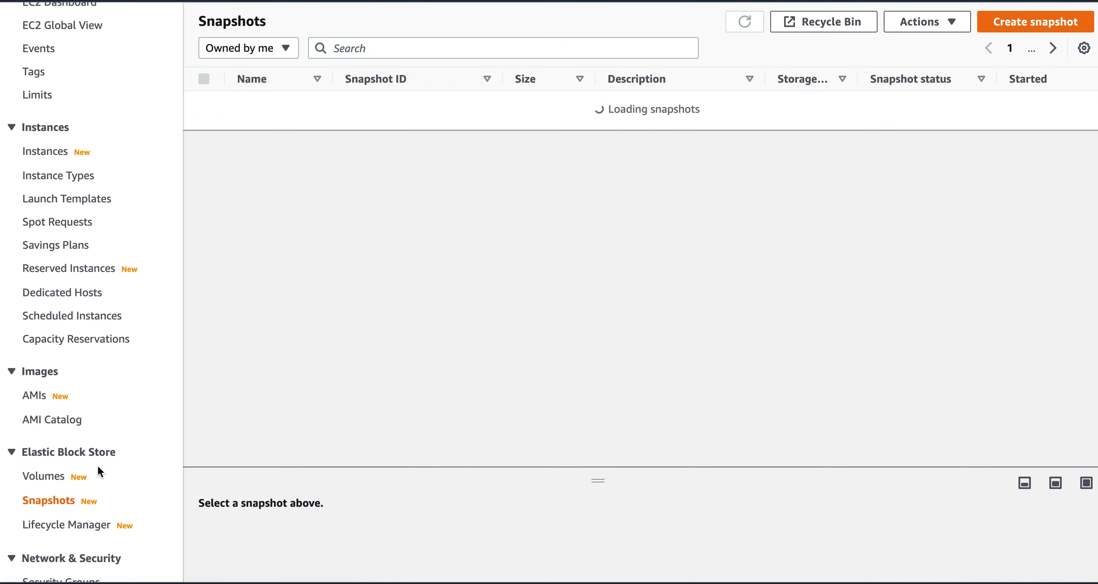
pyautogui.click(742, 24)
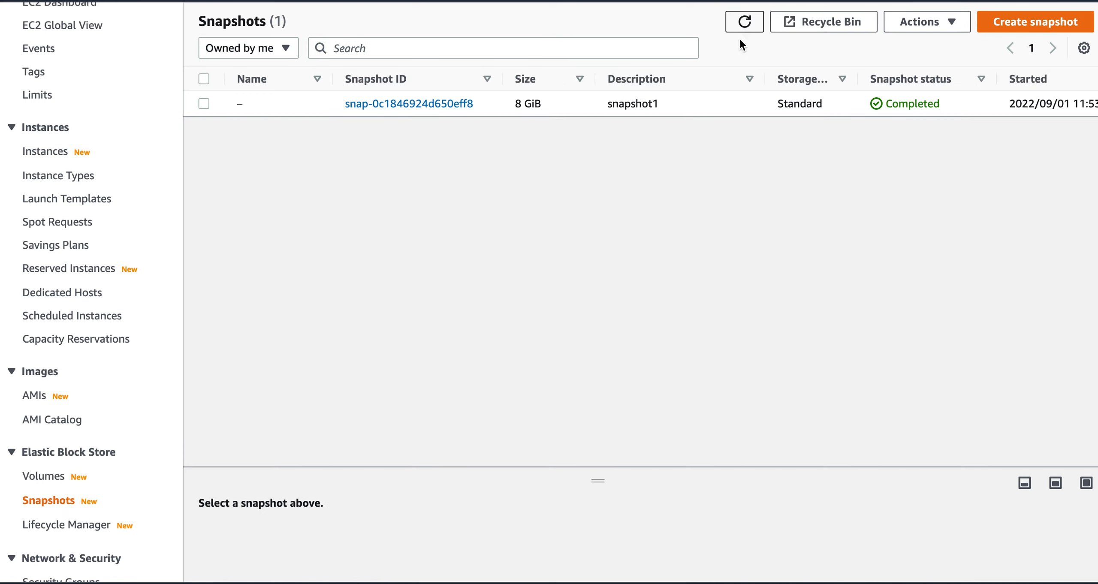
pyautogui.click(204, 105)
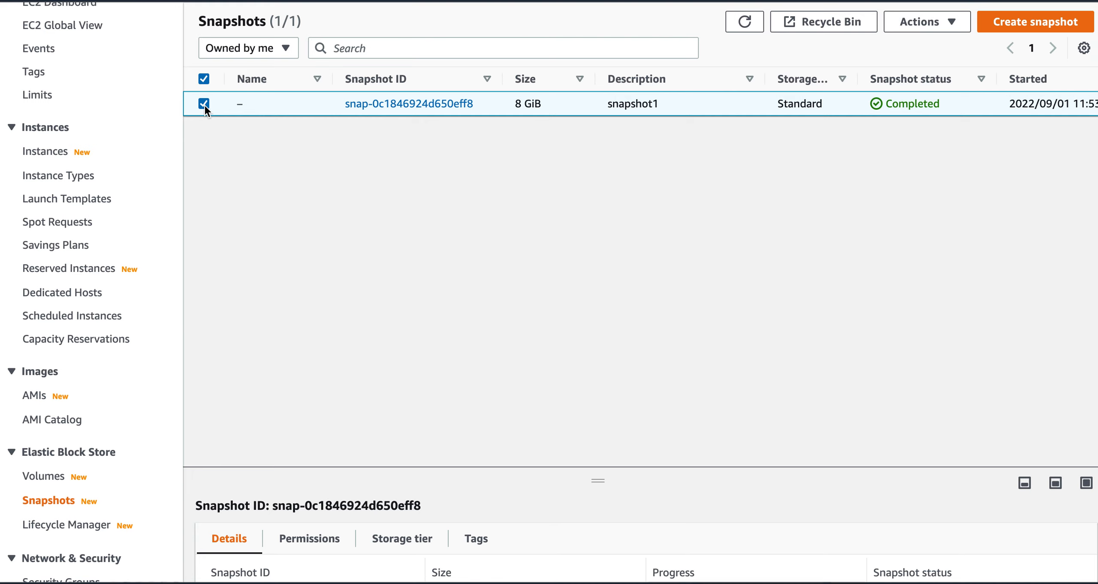
# Step: View the AMIs and snapshots lists briefly, and open the Data Lifecycle Manager page
pyautogui.click(37, 397)
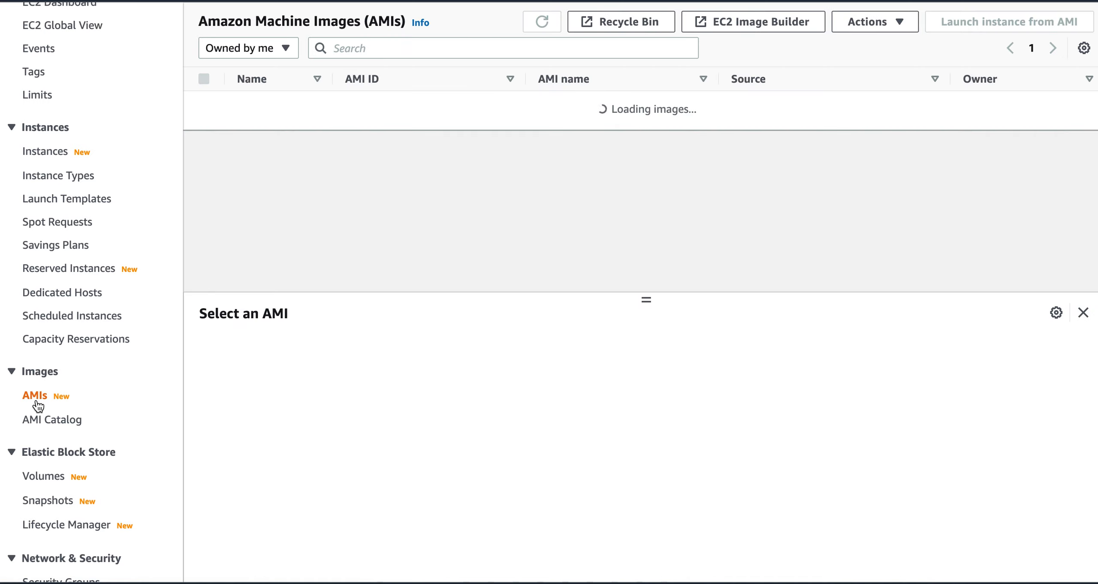
pyautogui.click(56, 482)
pyautogui.click(56, 506)
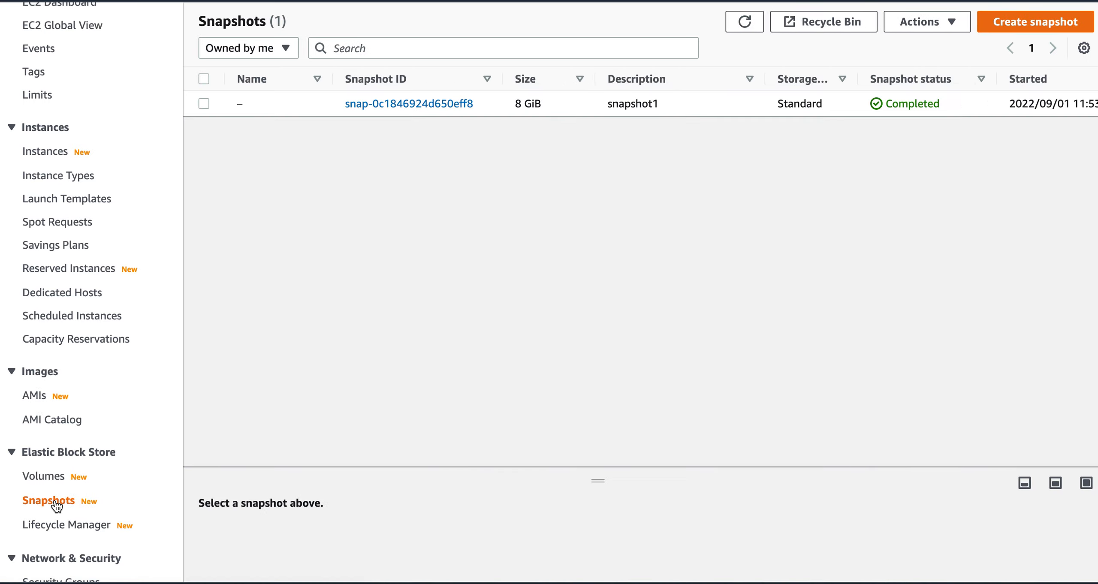
pyautogui.click(66, 530)
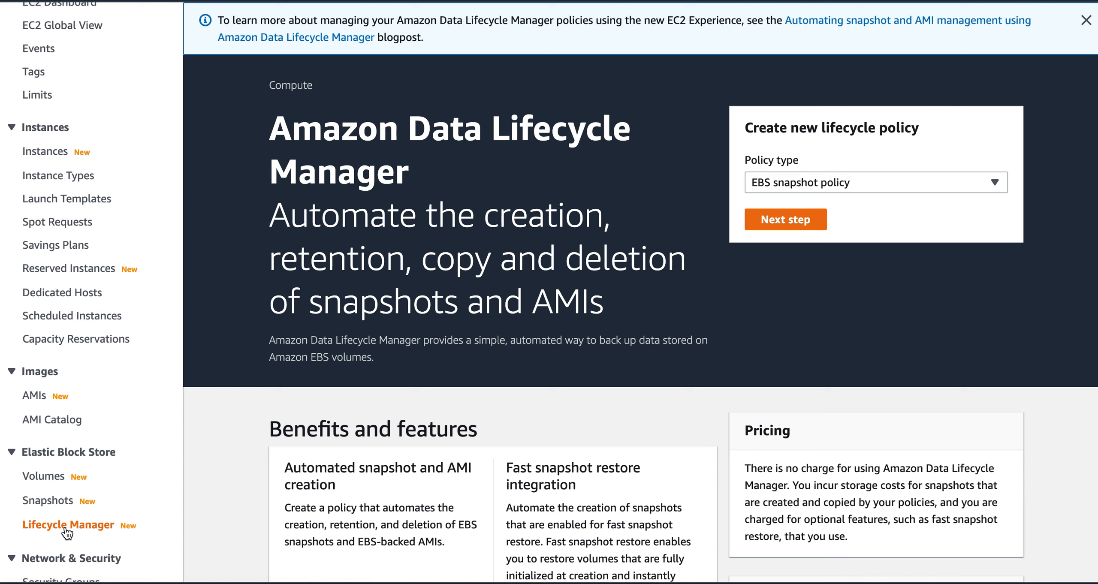
# Step: Select volume vol-0bc9efadec1725860, enlarge its details pane and show its tags
pyautogui.click(55, 477)
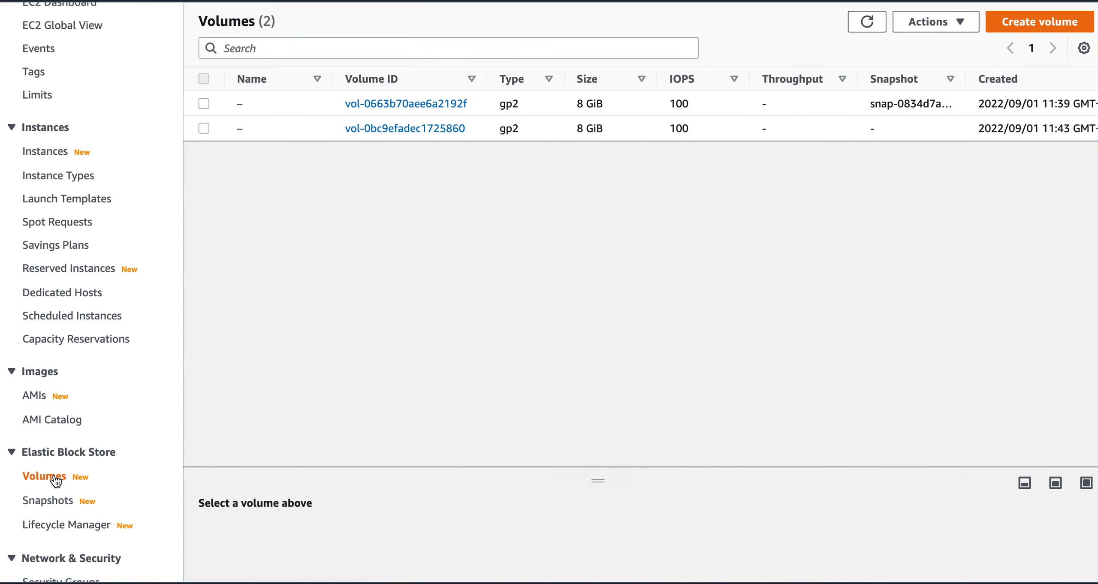
pyautogui.click(204, 127)
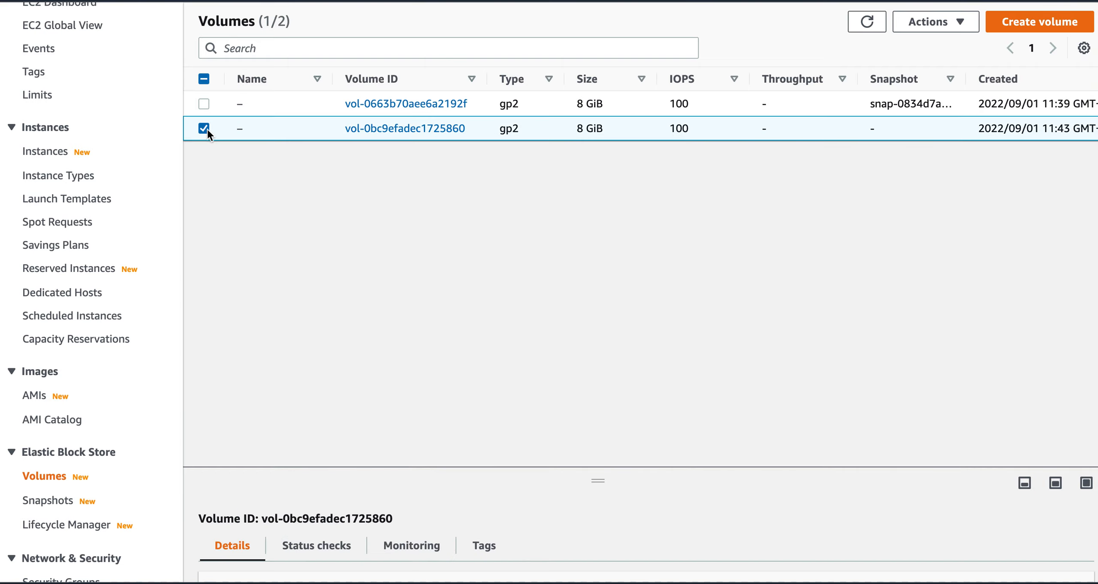
pyautogui.moveTo(601, 481); pyautogui.dragTo(603, 205)
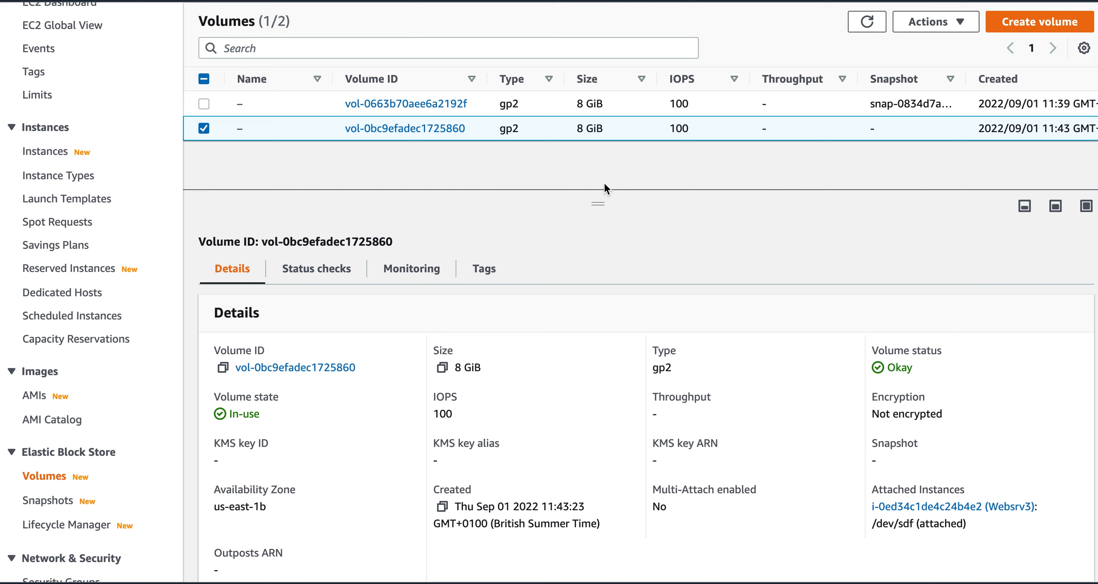
pyautogui.click(502, 265)
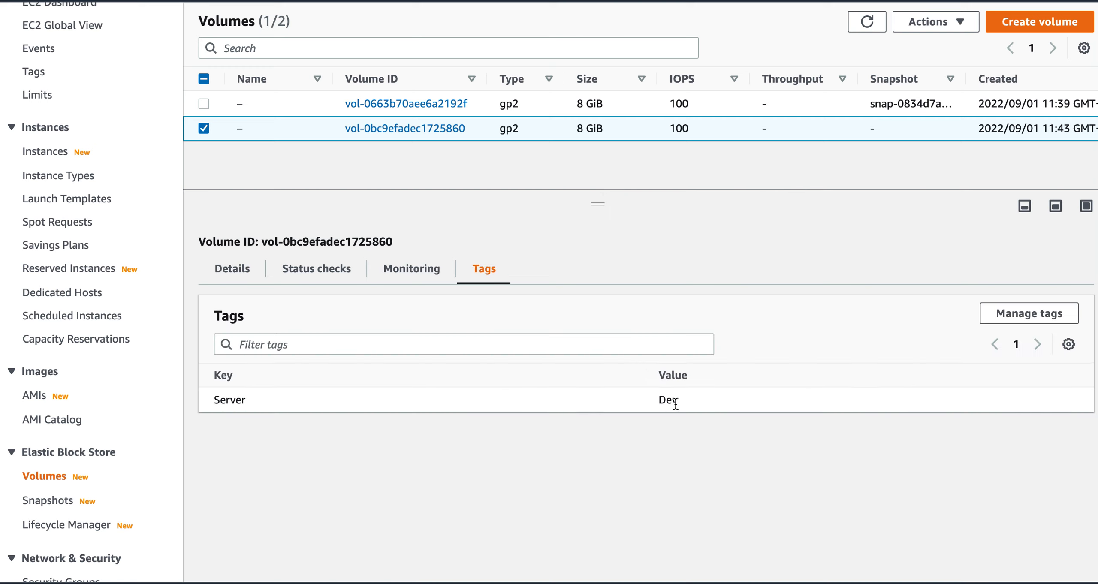
# Step: Examine the volume's tag by highlighting its key Server and its value Dev
pyautogui.moveTo(680, 406); pyautogui.dragTo(660, 404)
pyautogui.moveTo(248, 405); pyautogui.dragTo(218, 399)
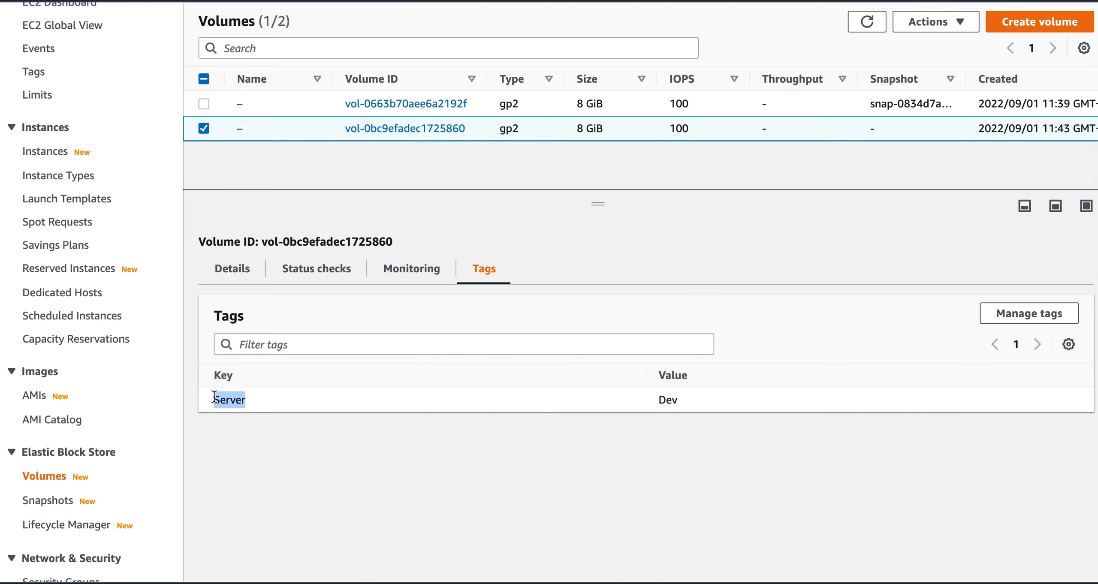
pyautogui.click(683, 405)
pyautogui.moveTo(683, 405); pyautogui.dragTo(661, 403)
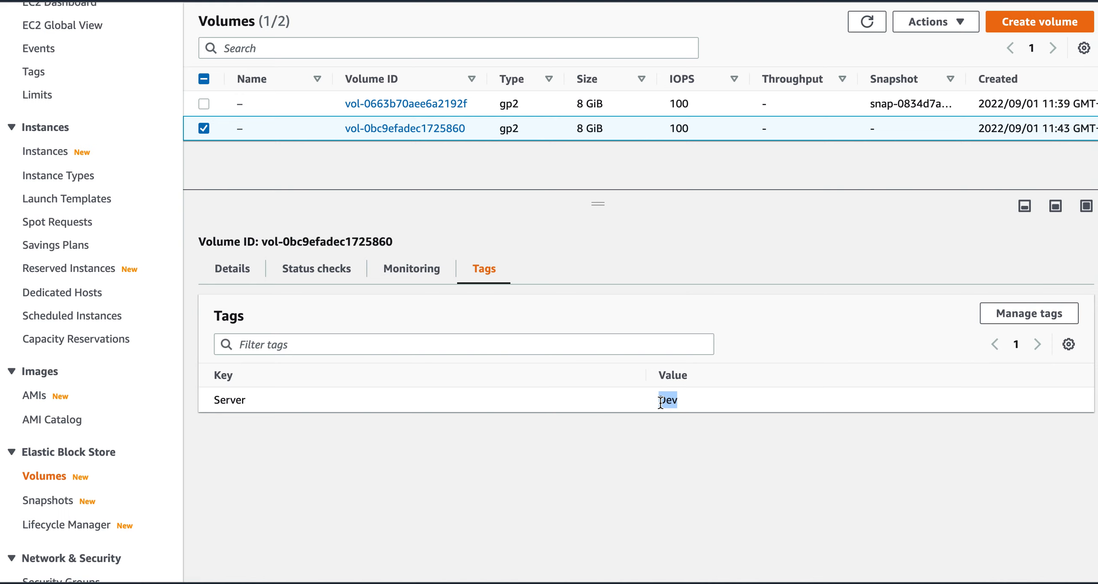
pyautogui.moveTo(253, 406); pyautogui.dragTo(217, 401)
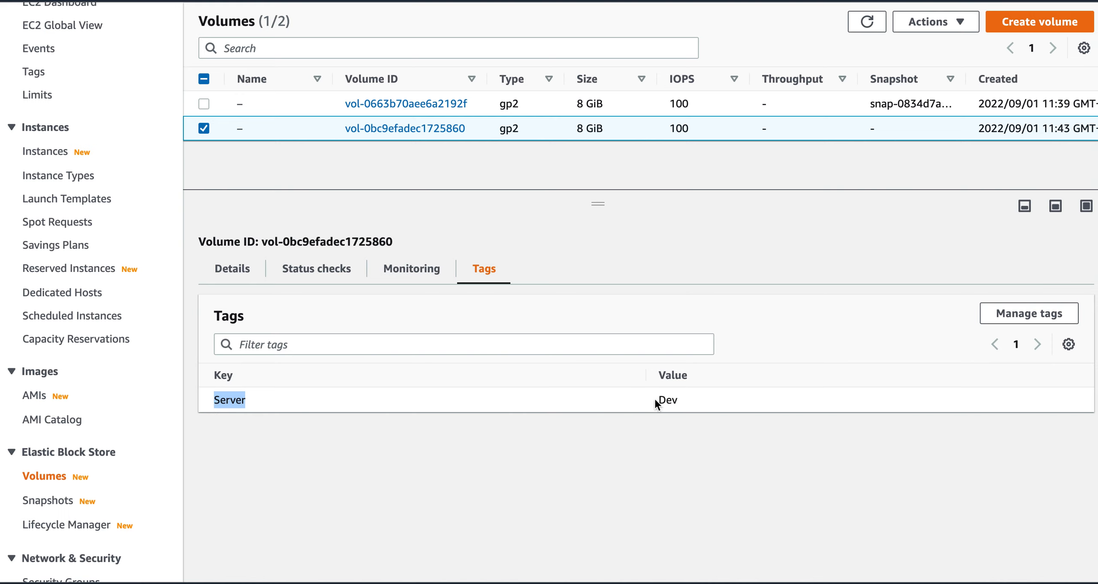
pyautogui.moveTo(683, 399); pyautogui.dragTo(660, 400)
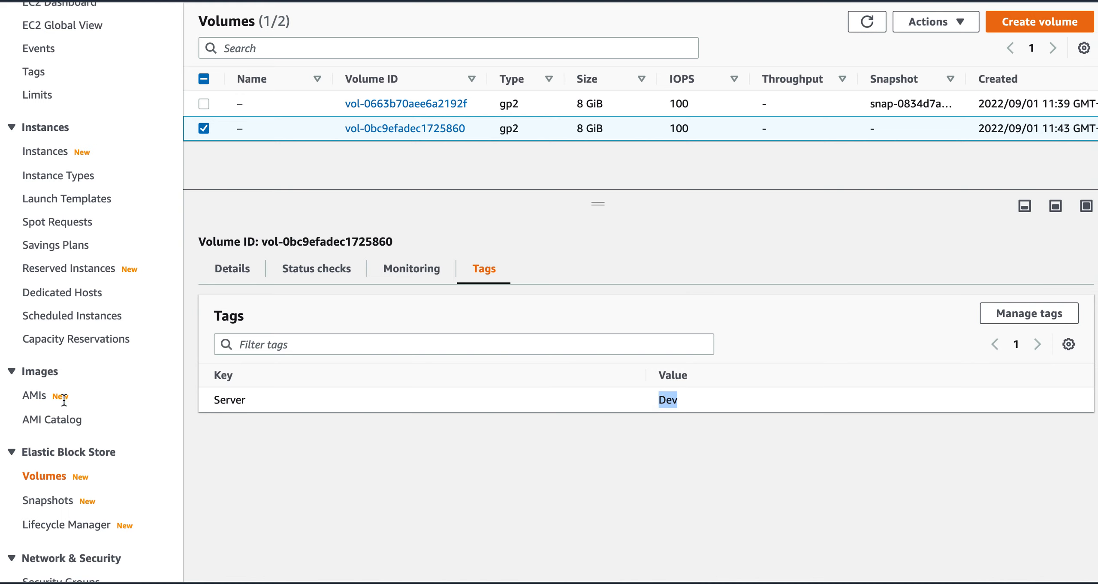
# Step: Open the snapshots list from the volume's tags view
pyautogui.click(58, 509)
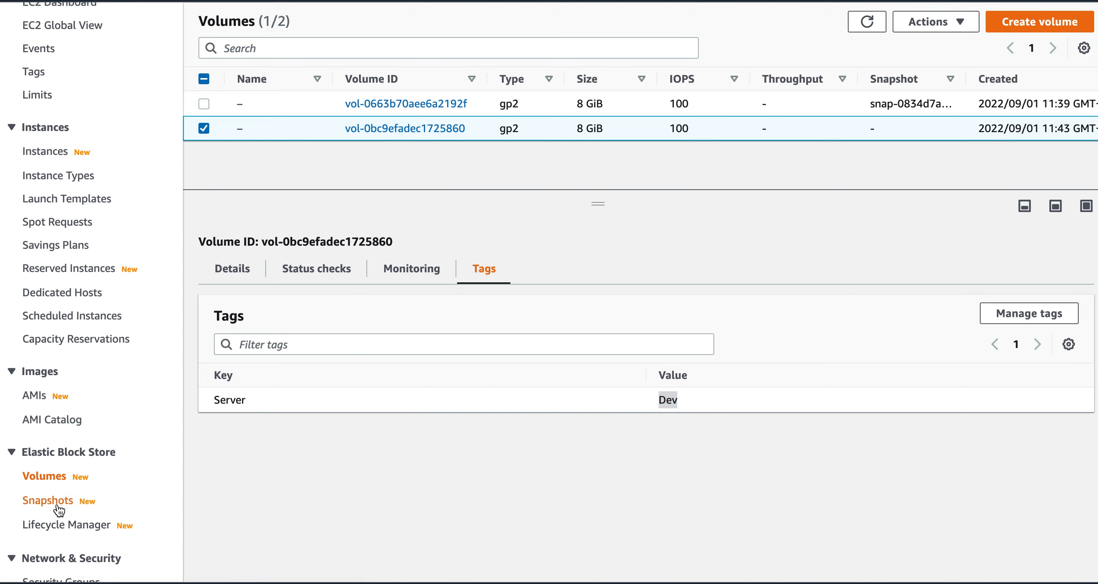